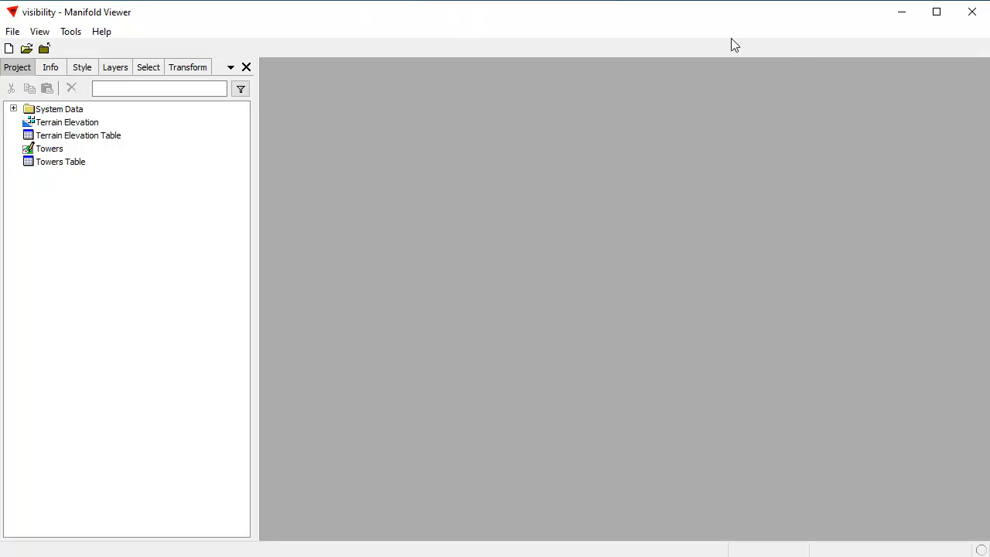
# Create a map named Map with the Towers and Terrain Elevation layers over a Bing Maps Satellite base, and open it
pyautogui.click(90, 124)
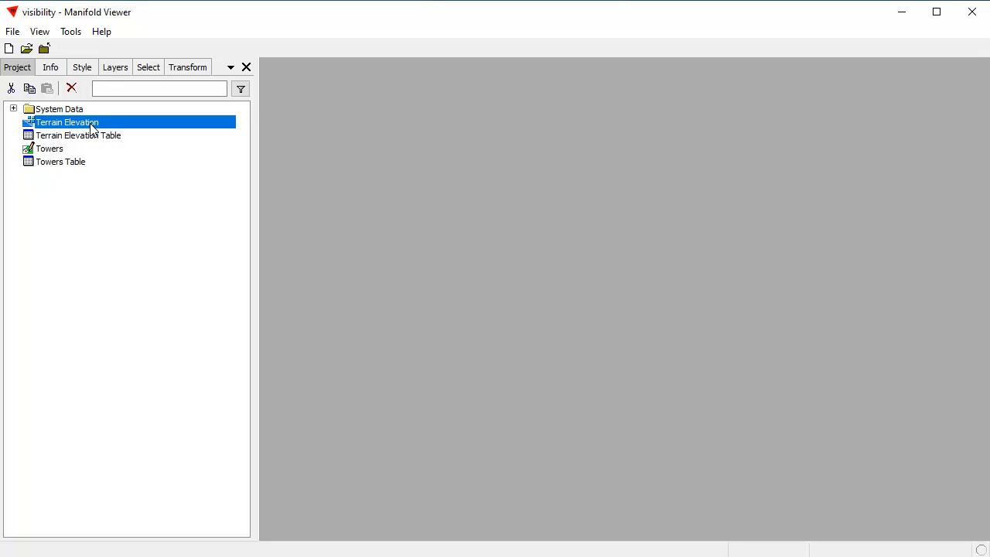
pyautogui.click(51, 149)
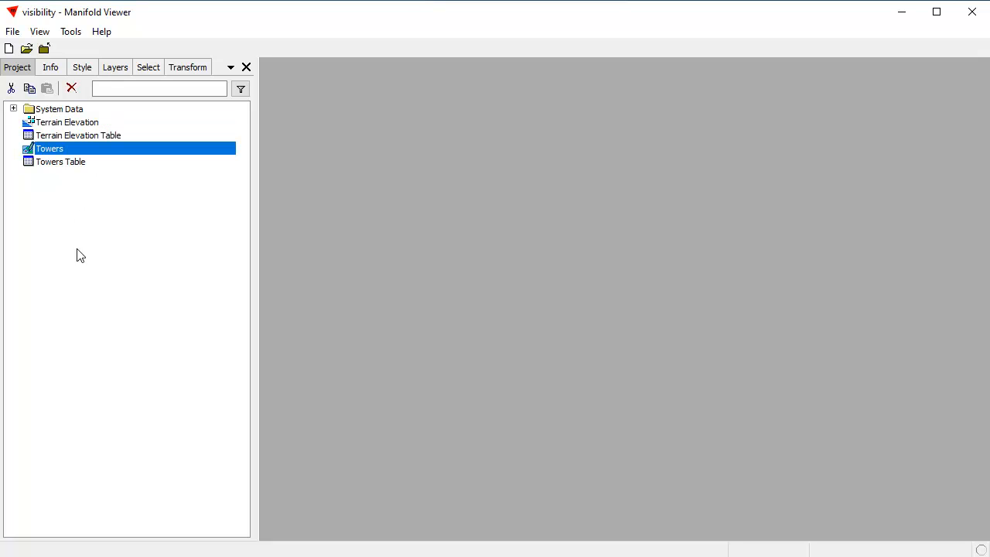
pyautogui.click(120, 267)
pyautogui.rightClick(97, 150)
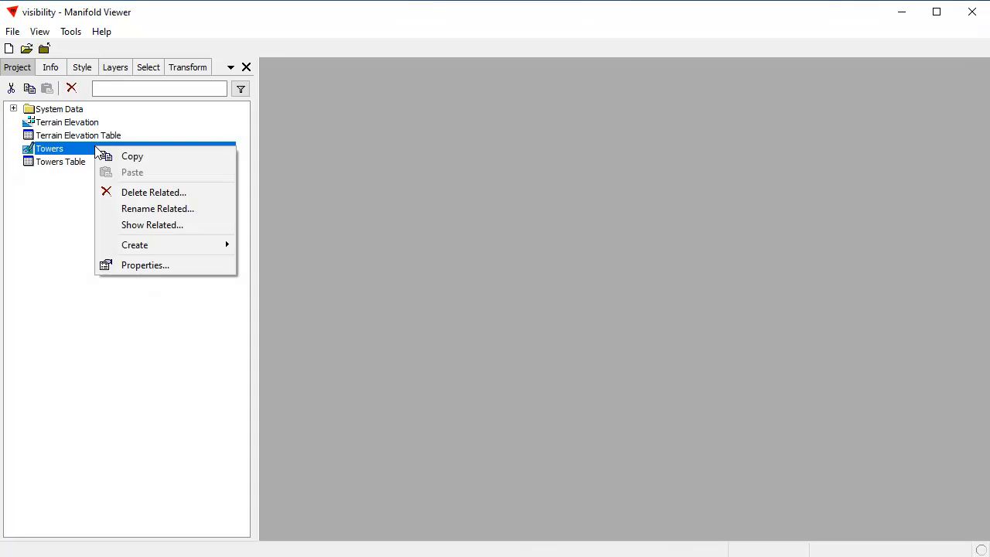
pyautogui.moveTo(142, 245)
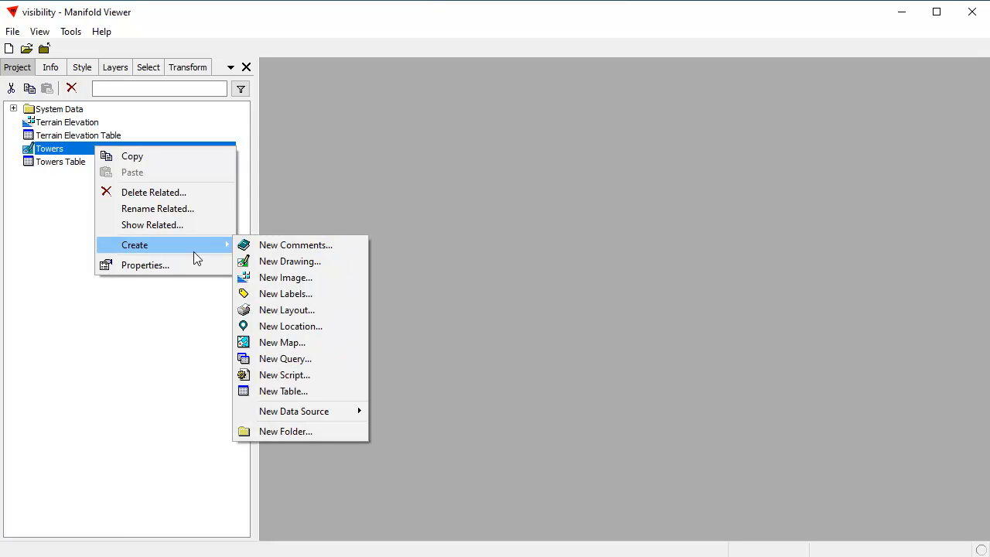
pyautogui.click(298, 342)
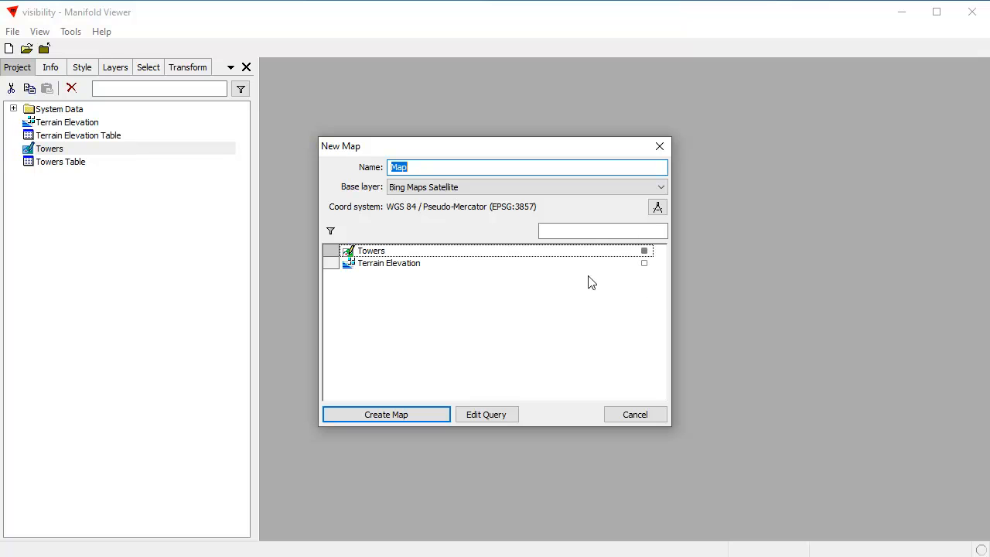
pyautogui.click(645, 264)
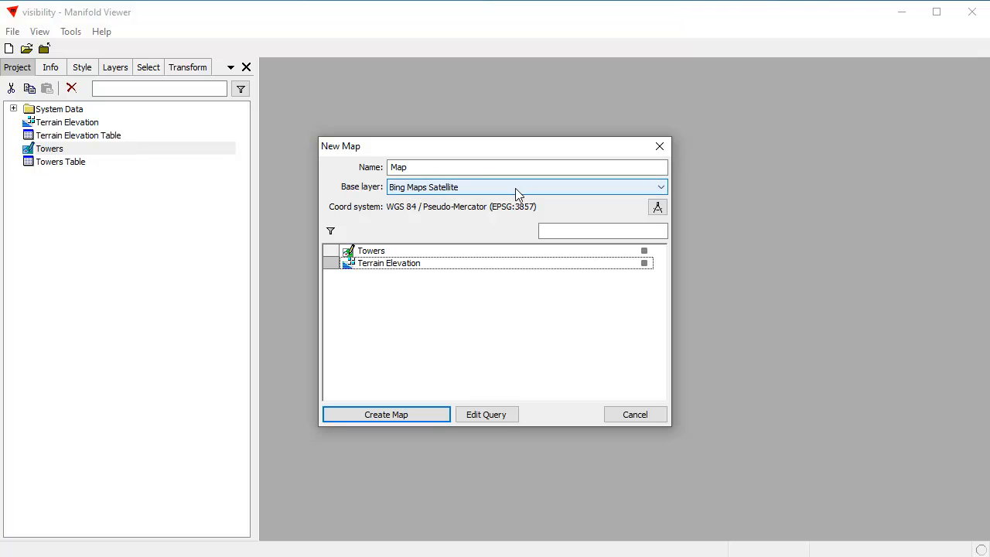
pyautogui.click(436, 415)
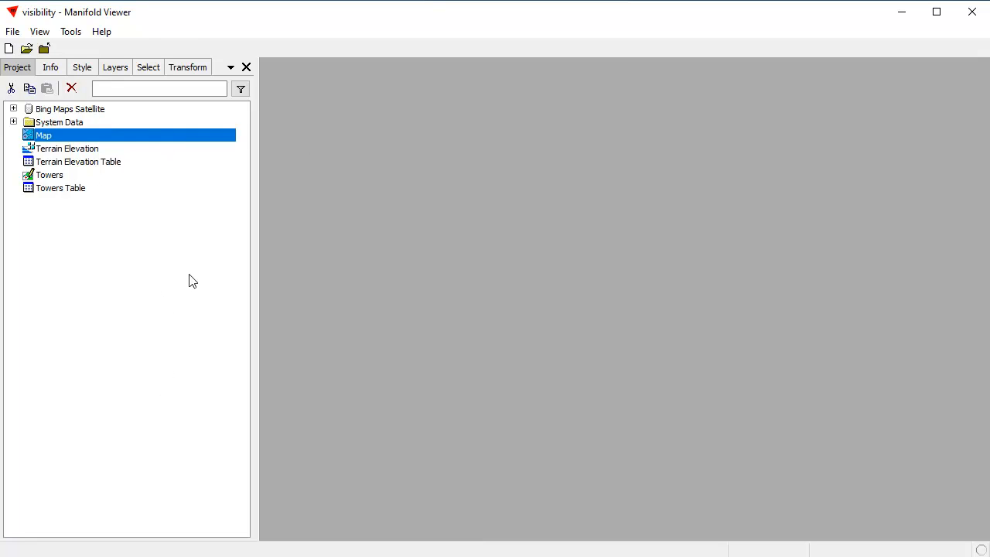
pyautogui.doubleClick(136, 139)
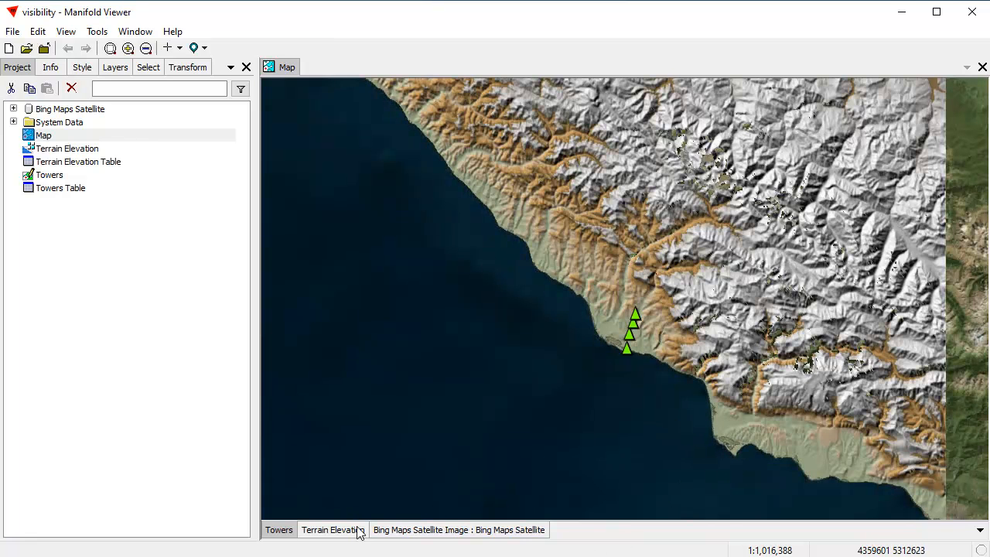
# Toggle the visibility of the Towers and Terrain Elevation layers off and on to see what each contributes to the map
pyautogui.keyDown('shift'); pyautogui.click(275, 532); pyautogui.keyUp('shift')
pyautogui.keyDown('shift'); pyautogui.click(274, 532); pyautogui.keyUp('shift')
pyautogui.keyDown('shift'); pyautogui.click(280, 533); pyautogui.keyUp('shift')
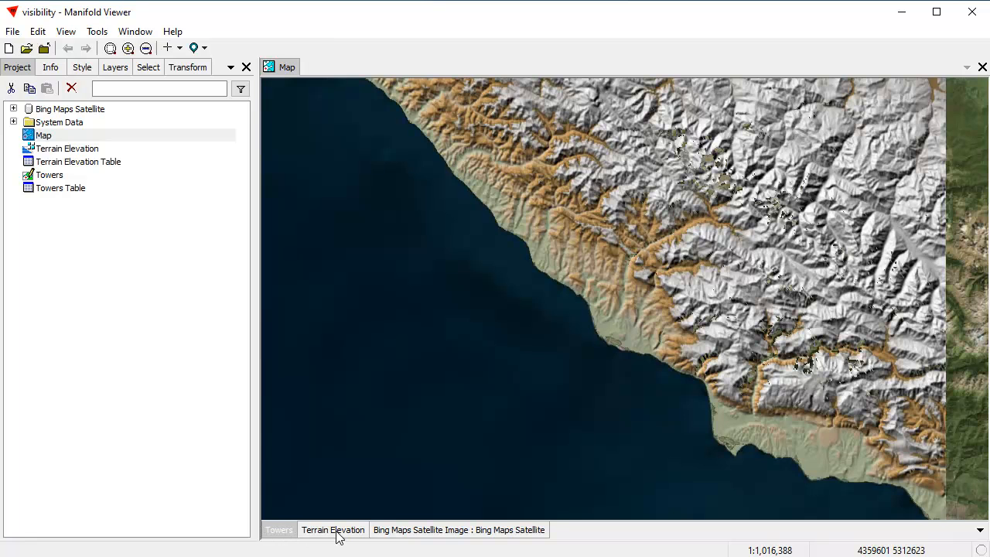
pyautogui.keyDown('shift'); pyautogui.click(332, 532); pyautogui.keyUp('shift')
pyautogui.keyDown('shift'); pyautogui.click(334, 532); pyautogui.keyUp('shift')
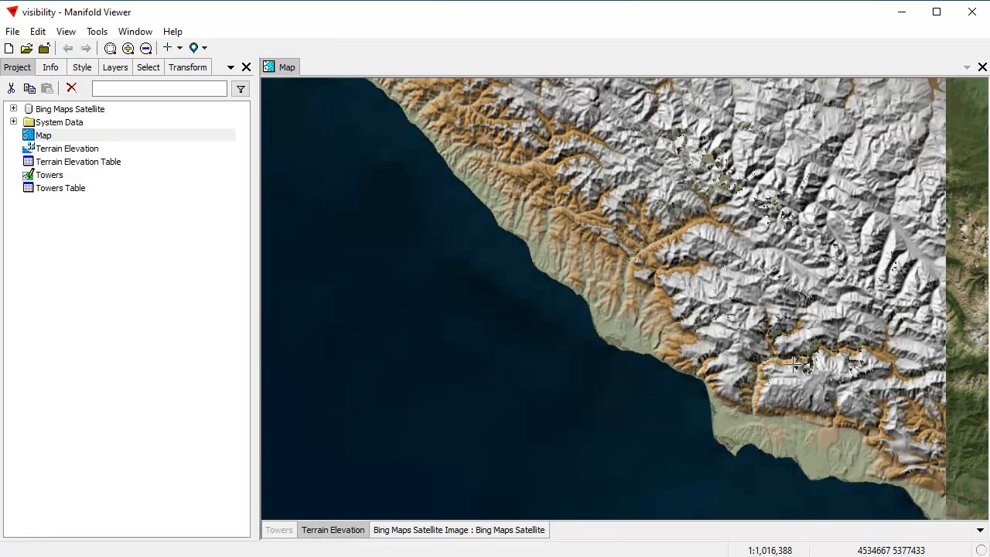
pyautogui.keyDown('shift'); pyautogui.click(277, 532); pyautogui.keyUp('shift')
# Zoom the map in on the coastal area around the four towers, stepping back and forward through the previous views
pyautogui.moveTo(573, 286); pyautogui.dragTo(687, 375)
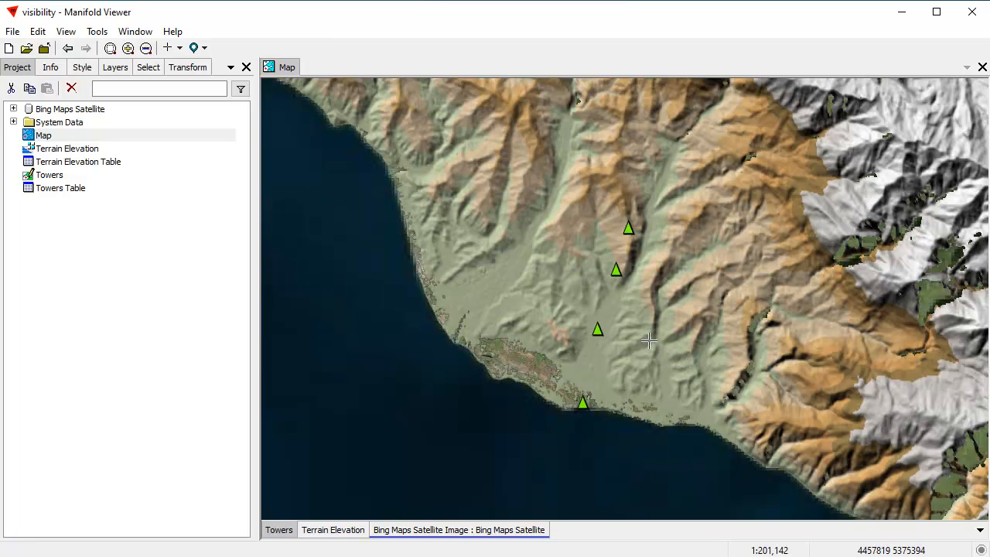
pyautogui.scroll(1, 653, 346)
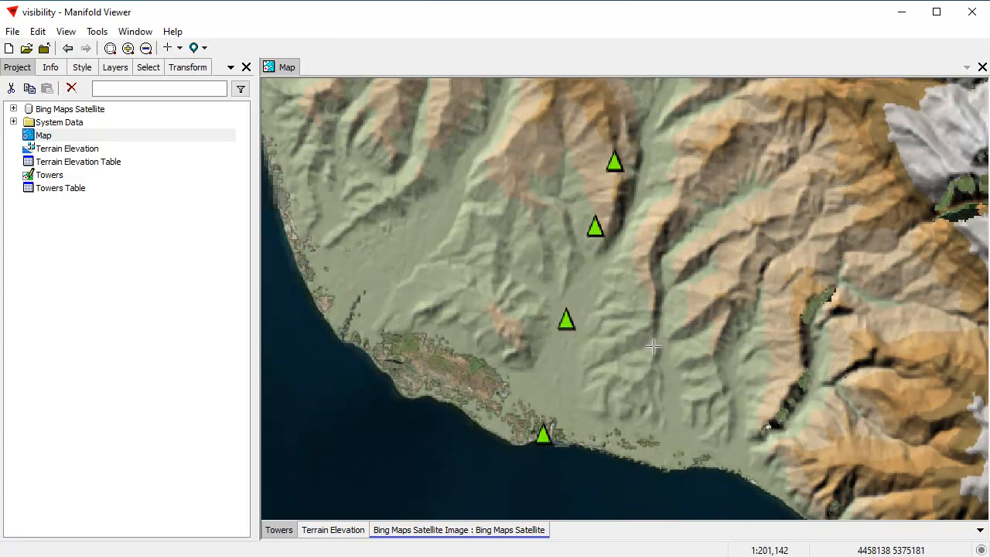
pyautogui.scroll(-2, 653, 346)
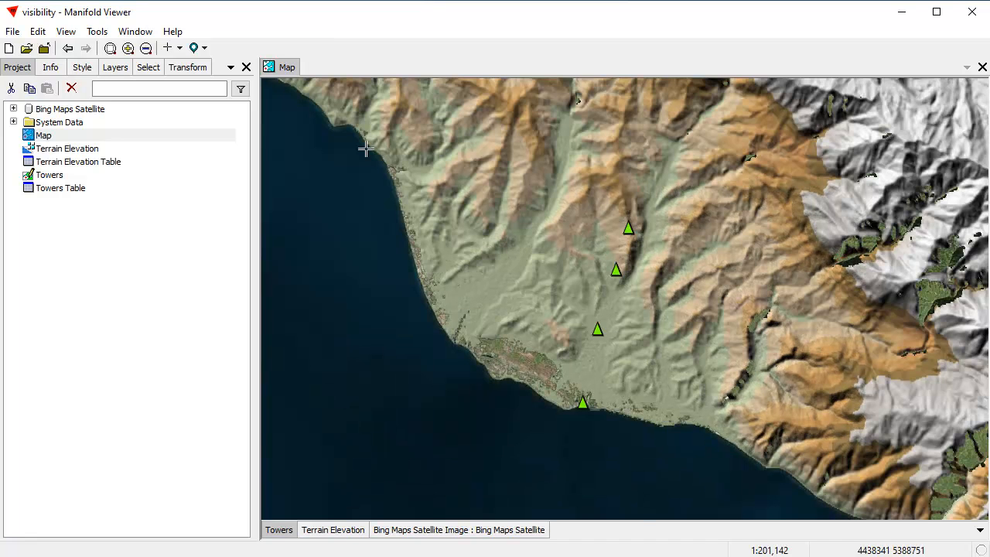
pyautogui.moveTo(366, 149)
pyautogui.mouseDown()
pyautogui.moveTo(720, 360)
pyautogui.moveTo(729, 433)
pyautogui.moveTo(850, 445)
pyautogui.mouseUp()
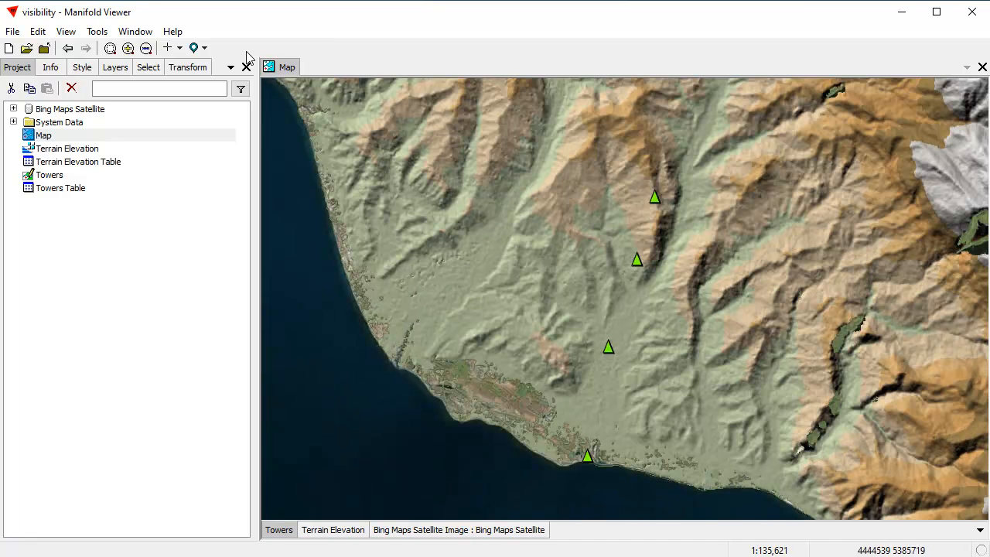
pyautogui.click(68, 48)
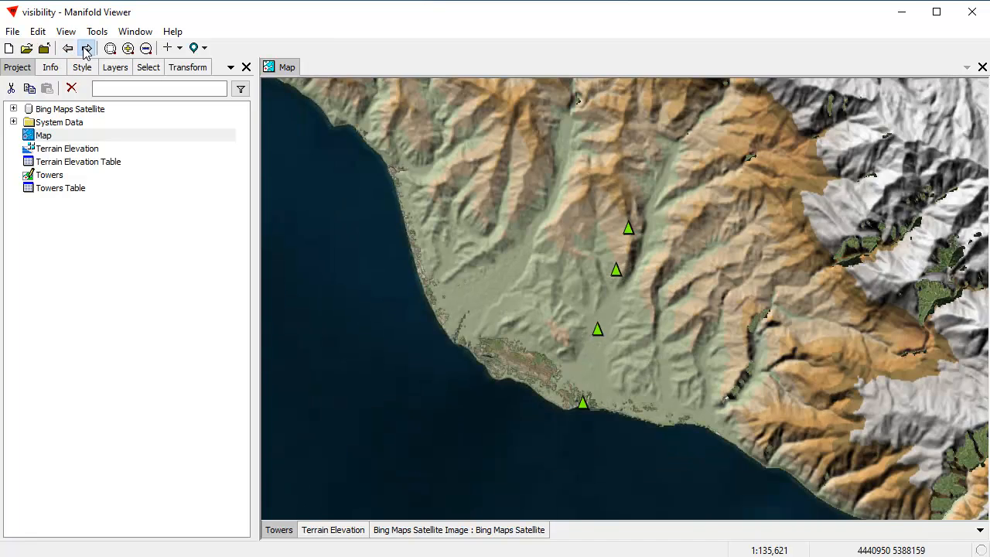
pyautogui.click(86, 47)
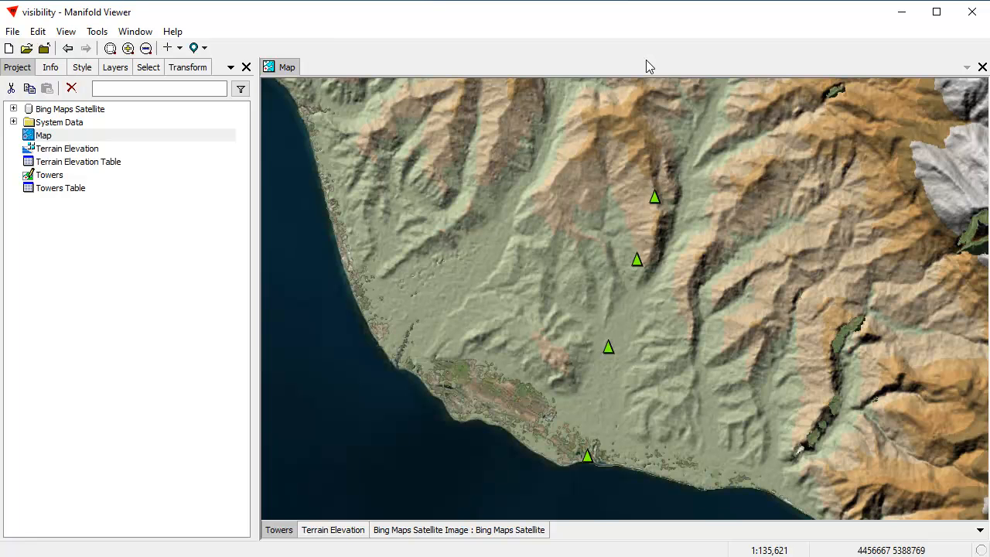
pyautogui.moveTo(695, 323); pyautogui.dragTo(644, 291)
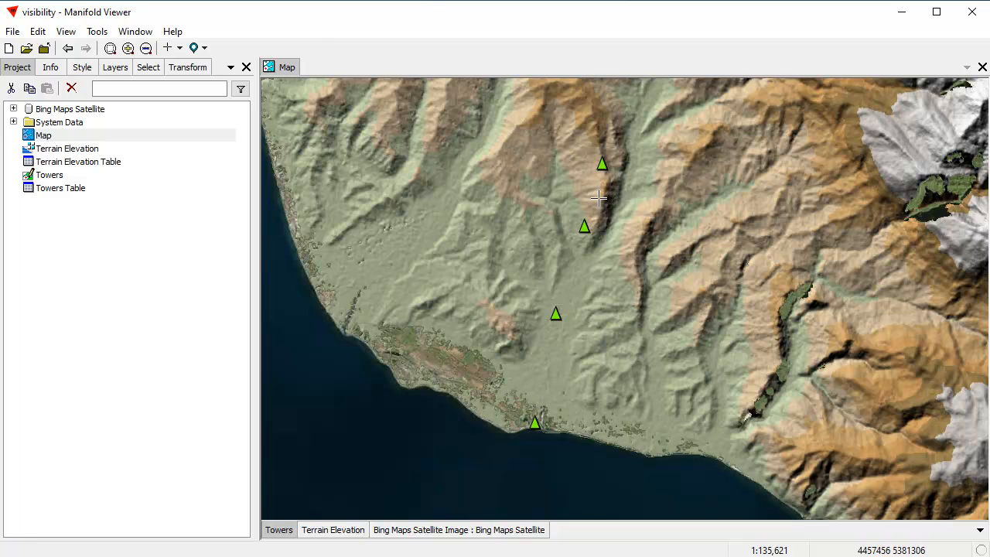
# Examine the point style of the Towers layer, and open the layer's table
pyautogui.click(82, 68)
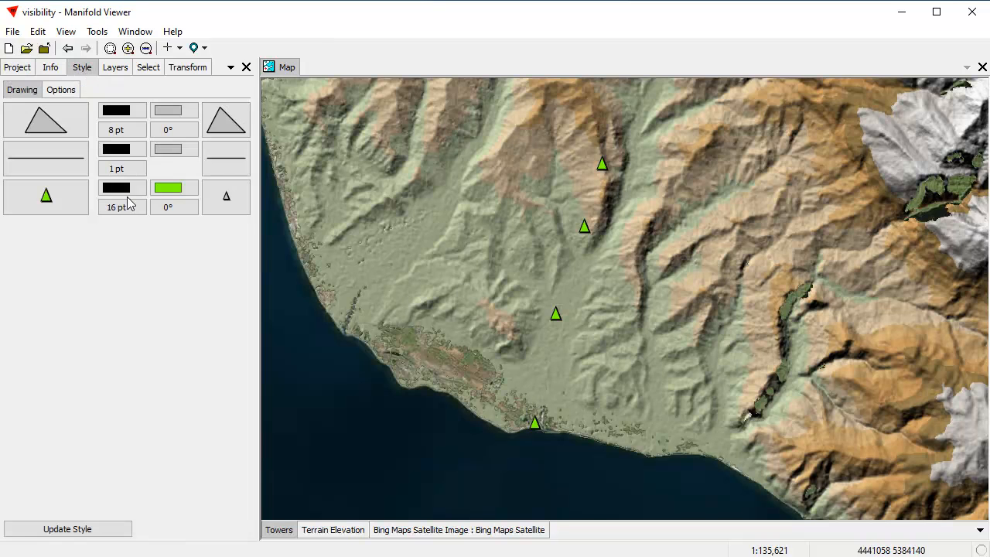
pyautogui.click(17, 68)
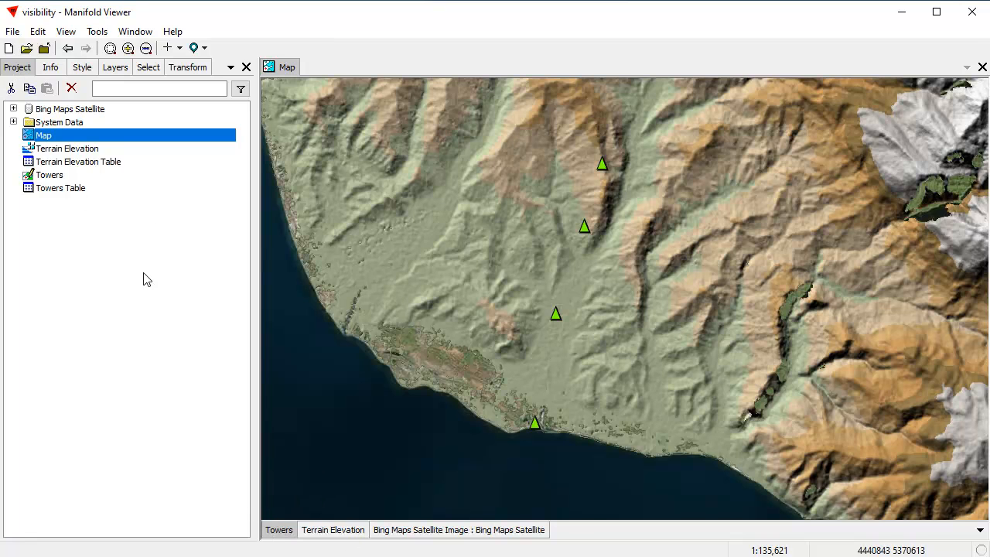
pyautogui.rightClick(277, 534)
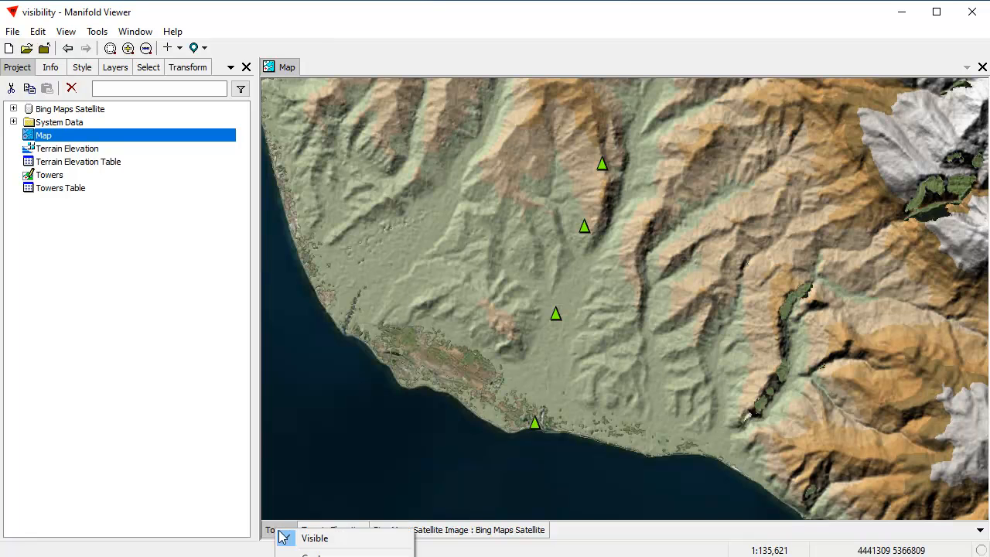
pyautogui.click(310, 554)
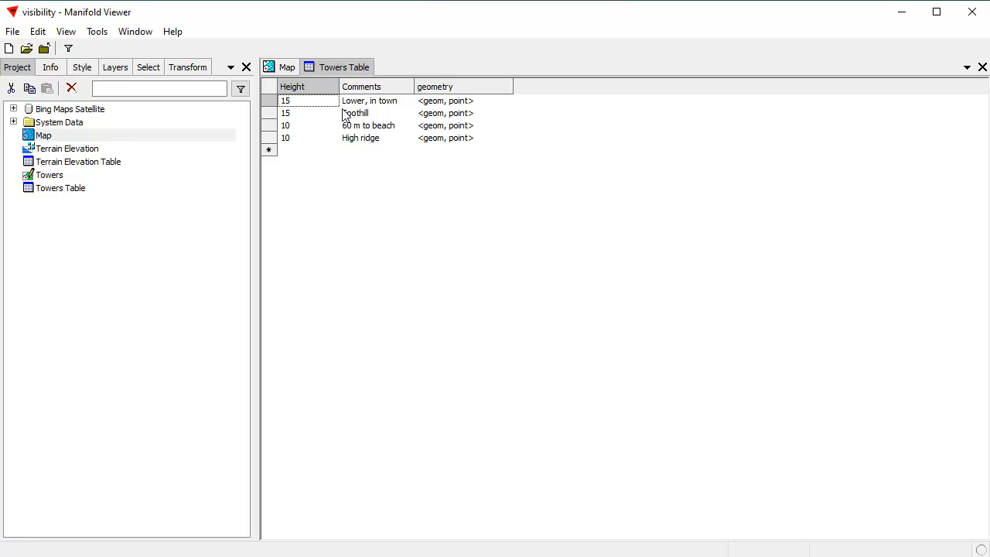
# Undock the Towers Table, shrink it to fit its columns, and place it over the terrain east of the towers
pyautogui.doubleClick(332, 67)
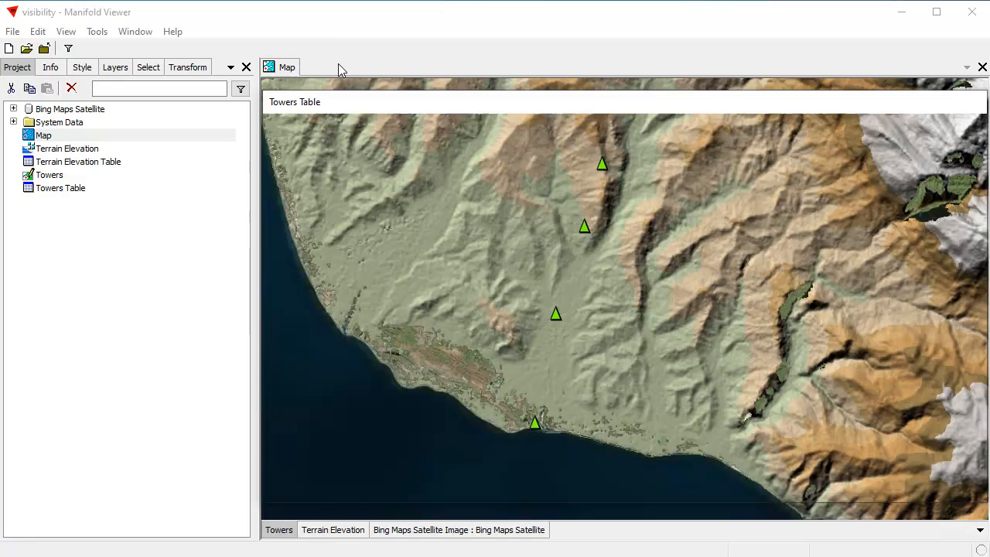
pyautogui.moveTo(963, 491); pyautogui.dragTo(490, 232)
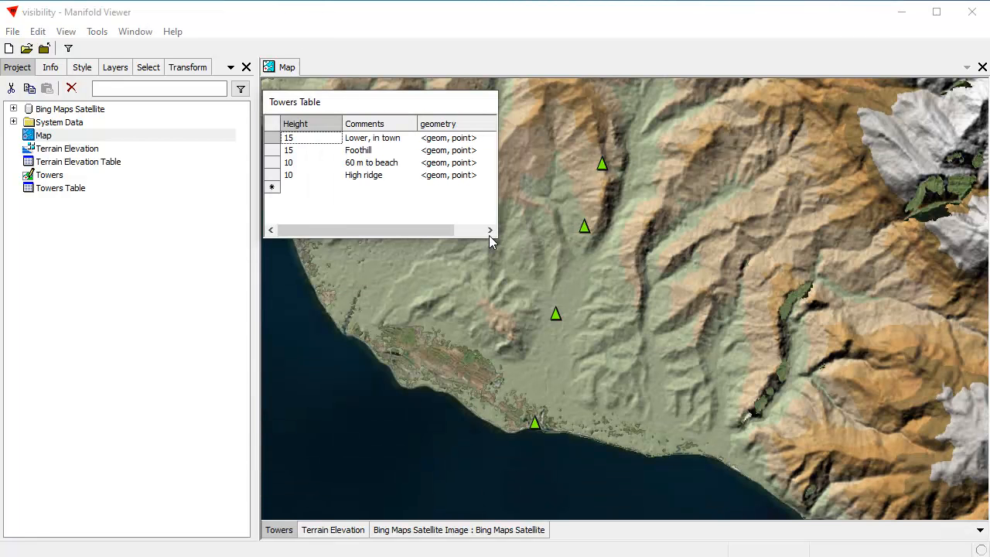
pyautogui.rightClick(444, 102)
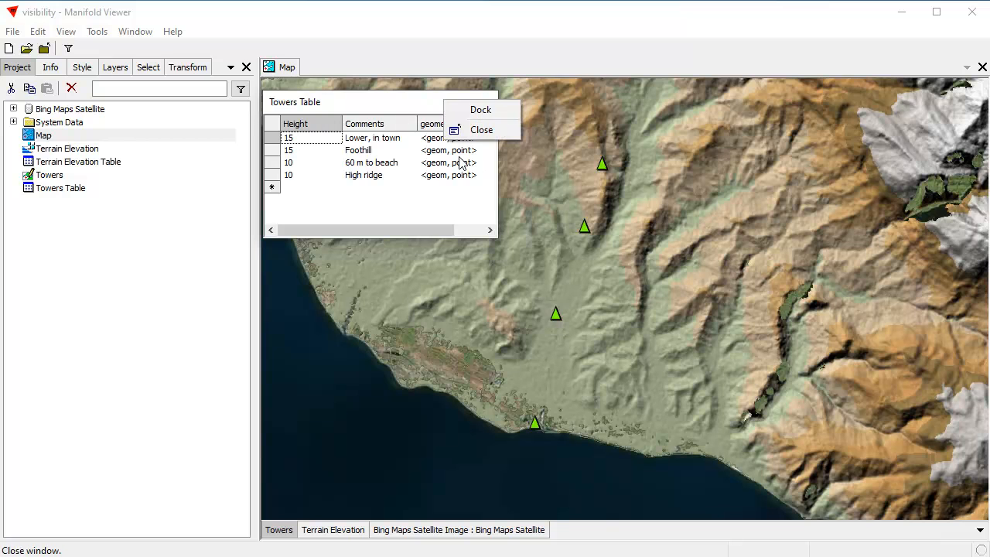
pyautogui.click(399, 105)
pyautogui.moveTo(492, 242); pyautogui.dragTo(544, 254)
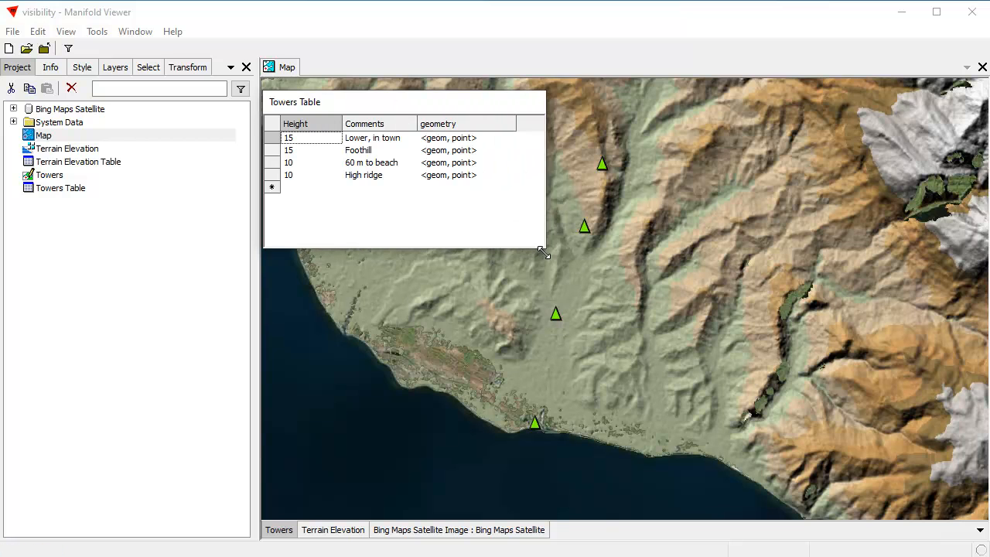
pyautogui.moveTo(409, 105); pyautogui.dragTo(481, 130)
pyautogui.moveTo(539, 148); pyautogui.dragTo(797, 192)
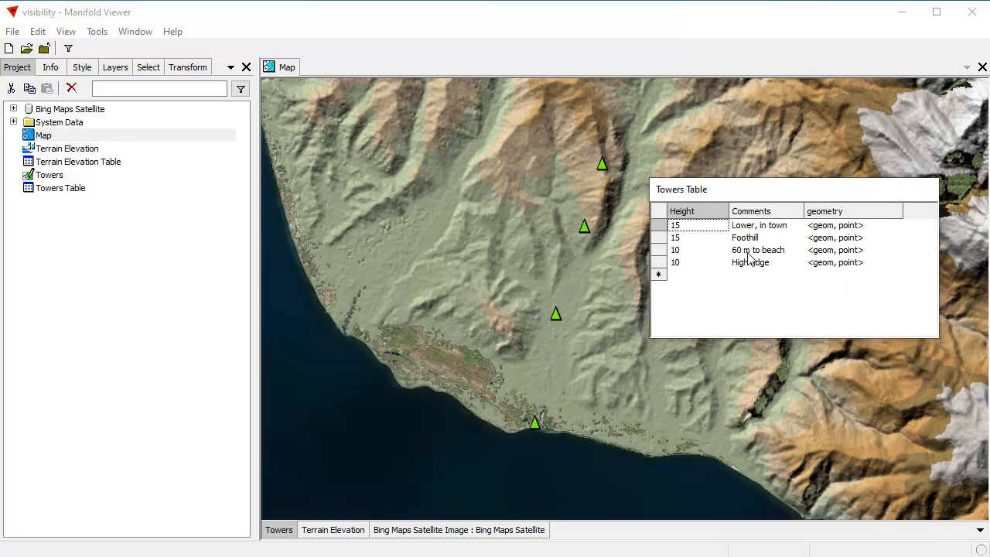
# Select the "Lower, in town" and "Foothill" records to locate their towers on the map, clear the selection, and close the table
pyautogui.click(687, 227)
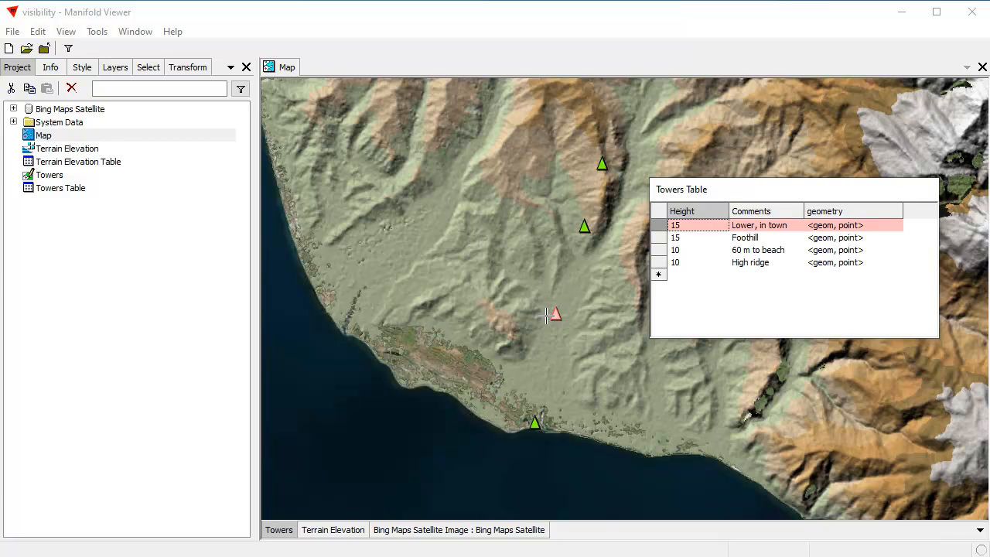
pyautogui.keyDown('ctrl'); pyautogui.click(682, 238); pyautogui.keyUp('ctrl')
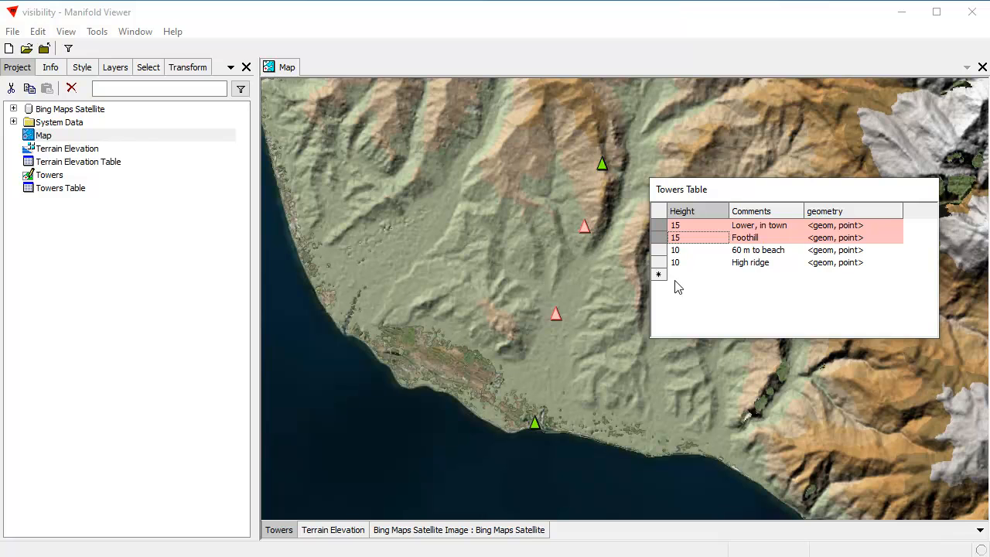
pyautogui.click(716, 237)
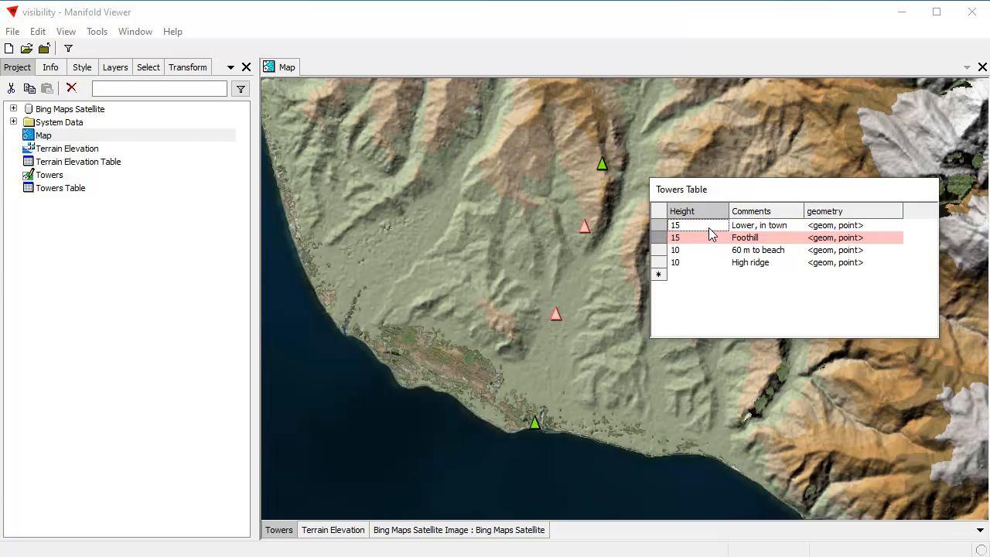
pyautogui.keyDown('ctrl'); pyautogui.click(708, 238); pyautogui.keyUp('ctrl')
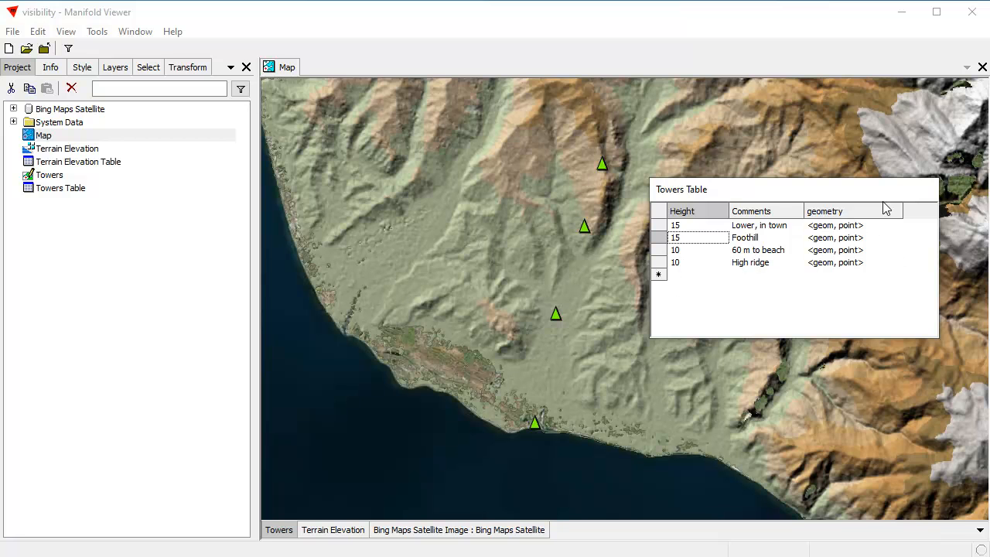
pyautogui.rightClick(860, 192)
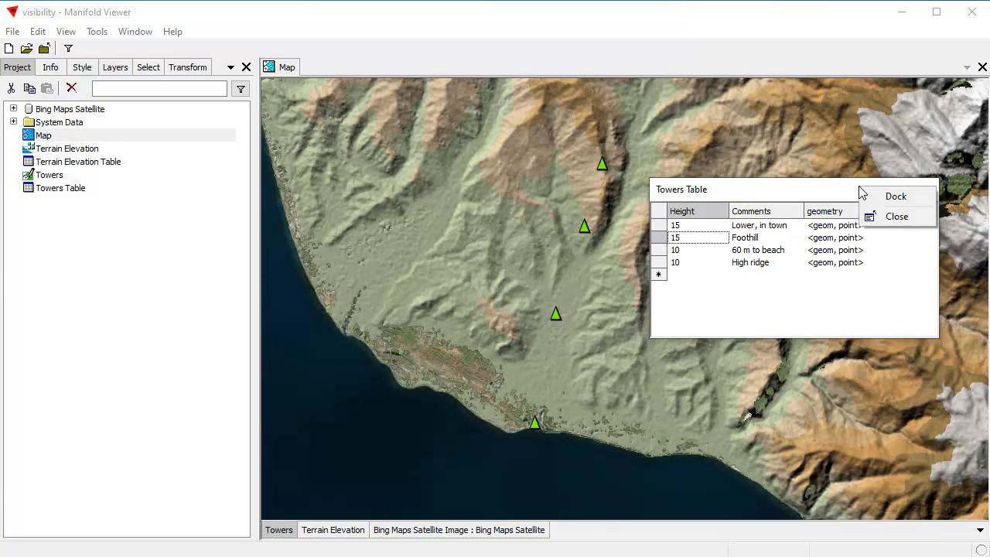
pyautogui.click(896, 217)
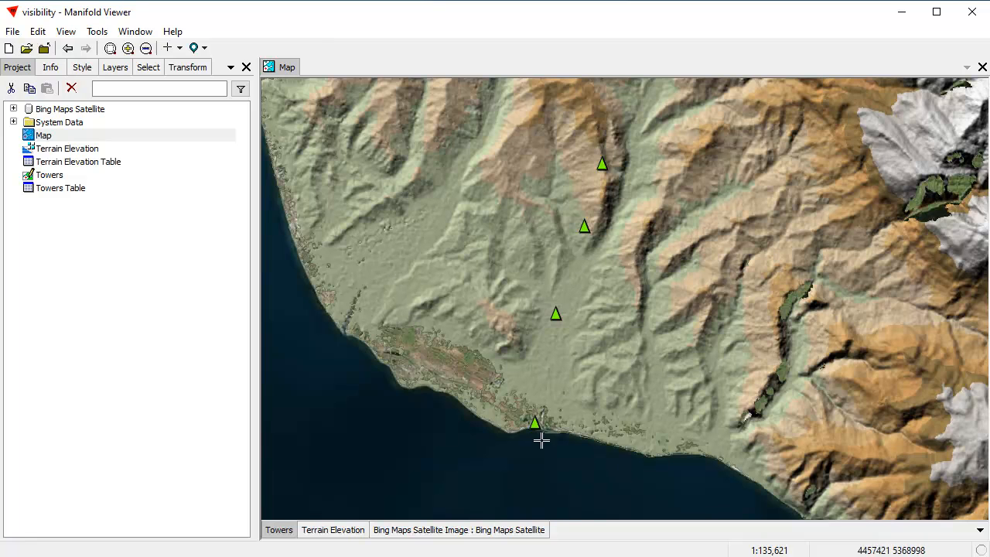
# Examine the color intervals in the Terrain Elevation layer's style, and return to the project contents
pyautogui.click(354, 533)
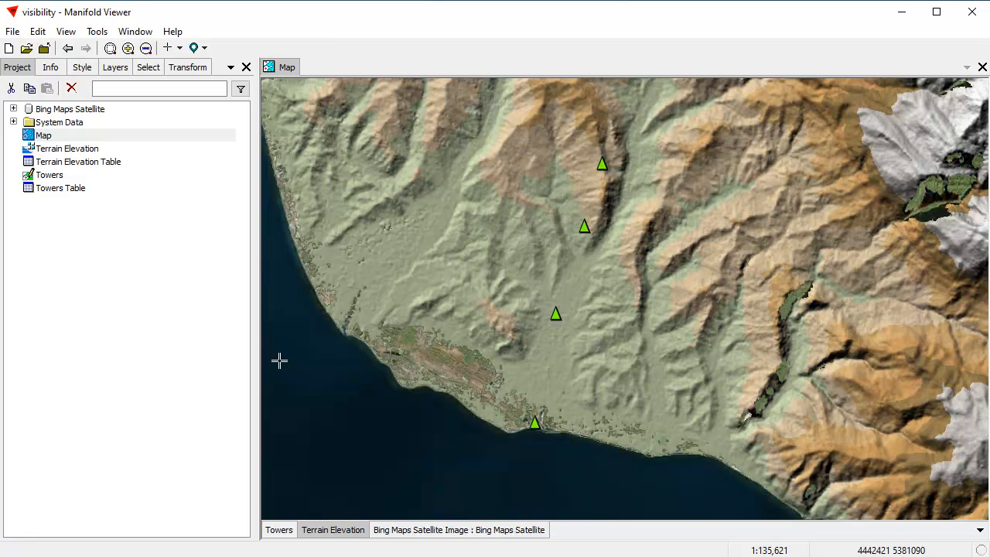
pyautogui.click(75, 68)
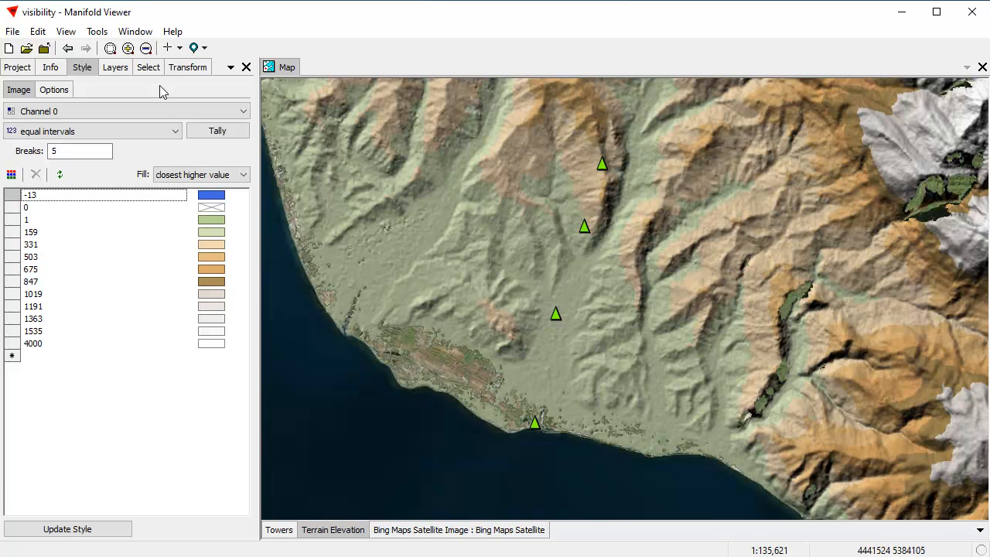
pyautogui.click(18, 68)
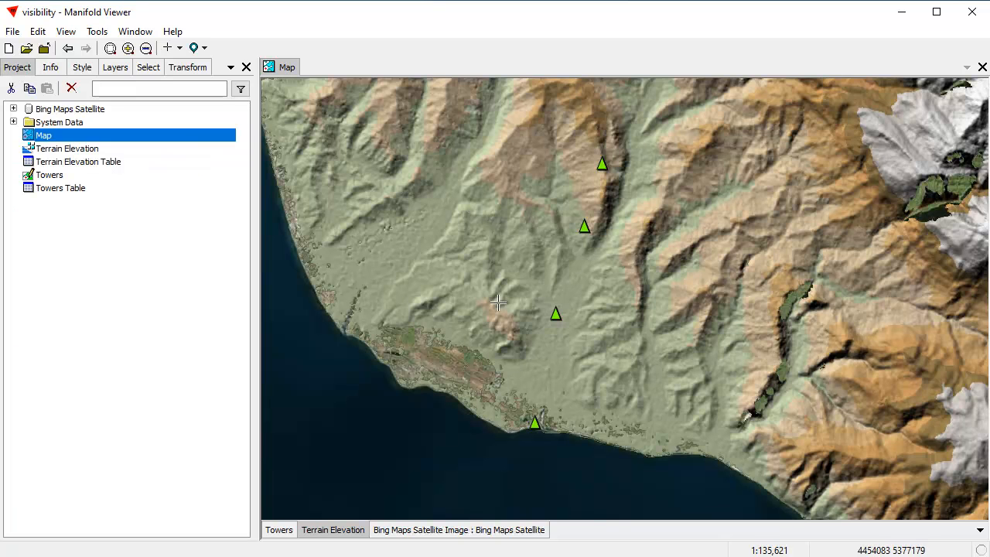
# Open the Viewshed transform for the Tile field of the Terrain Elevation layer
pyautogui.moveTo(748, 324); pyautogui.dragTo(695, 337)
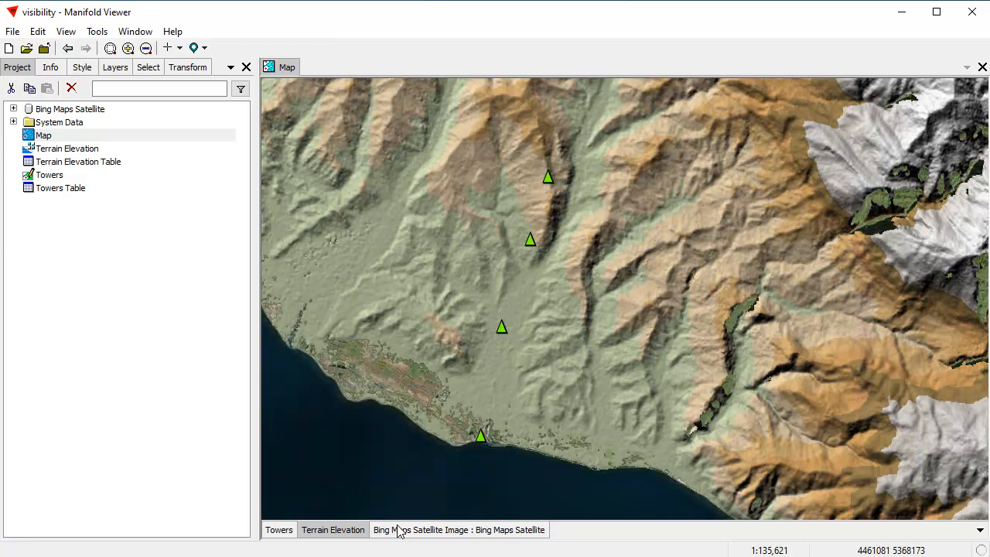
pyautogui.click(187, 71)
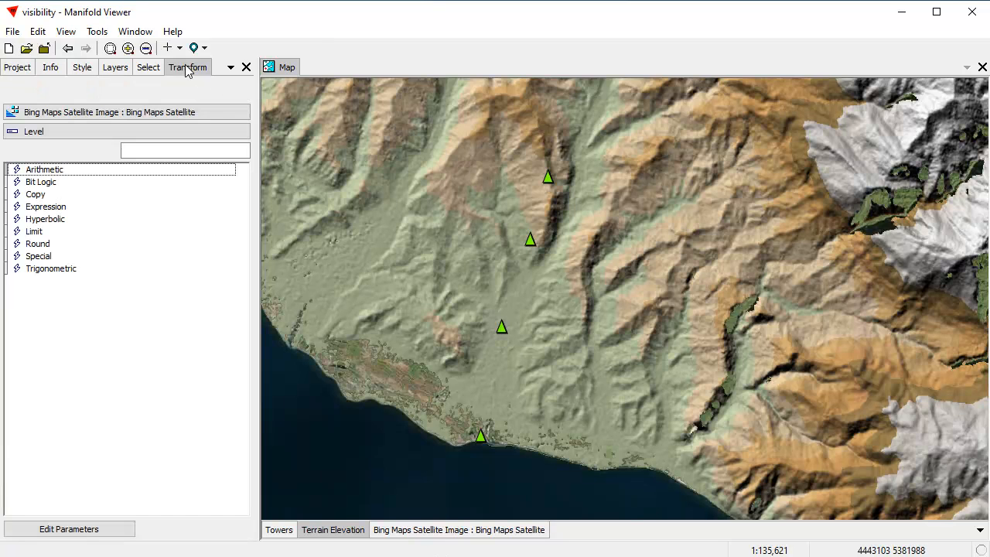
pyautogui.click(66, 33)
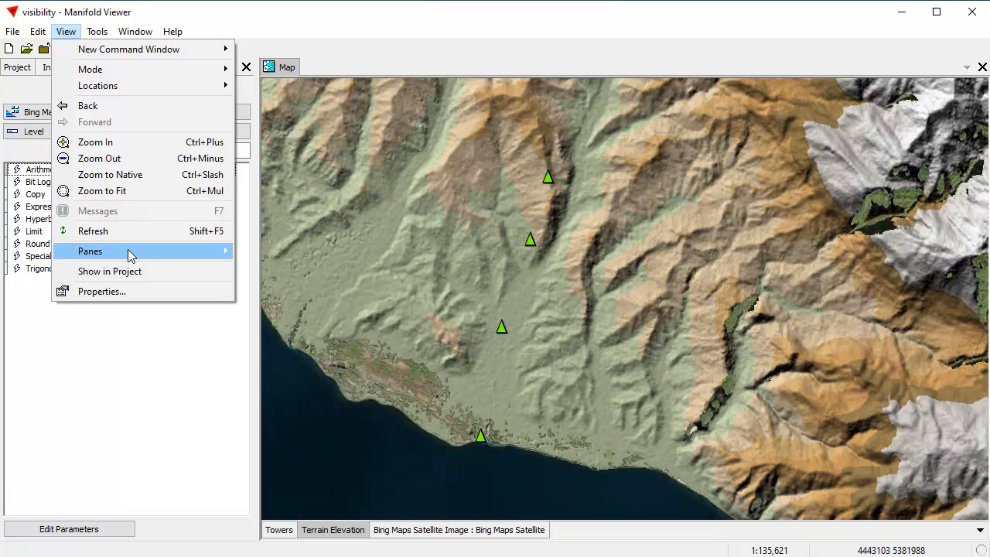
pyautogui.moveTo(199, 252)
pyautogui.click(115, 399)
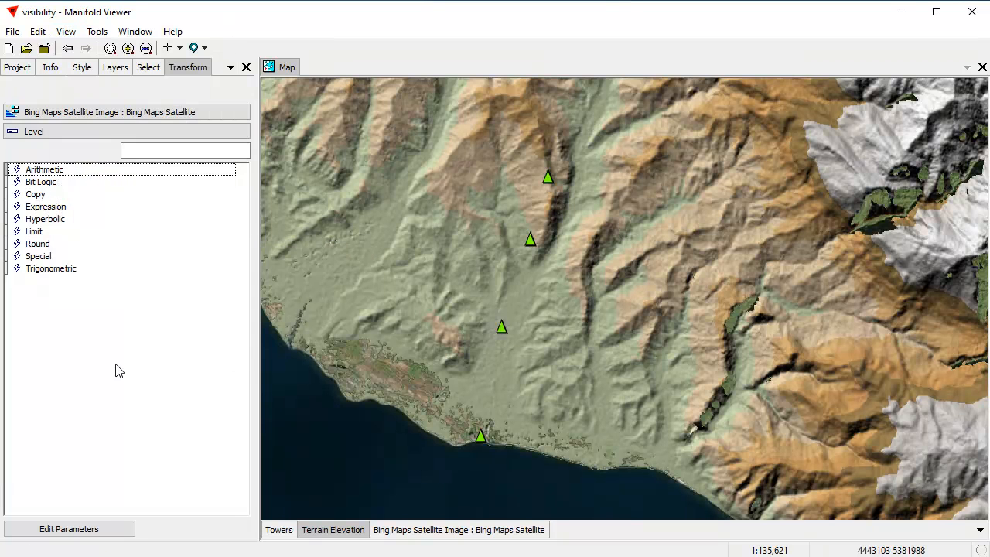
pyautogui.click(49, 114)
pyautogui.click(46, 148)
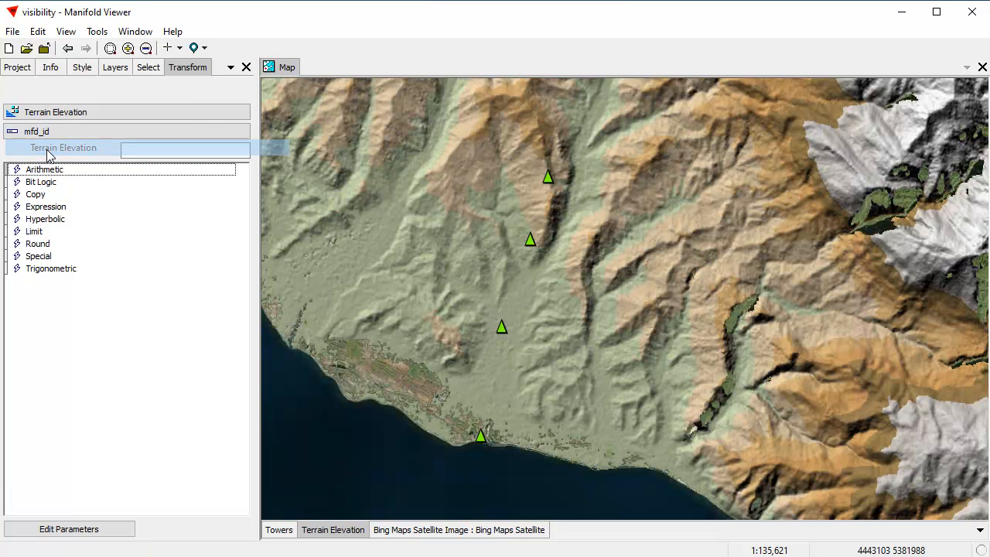
pyautogui.click(48, 133)
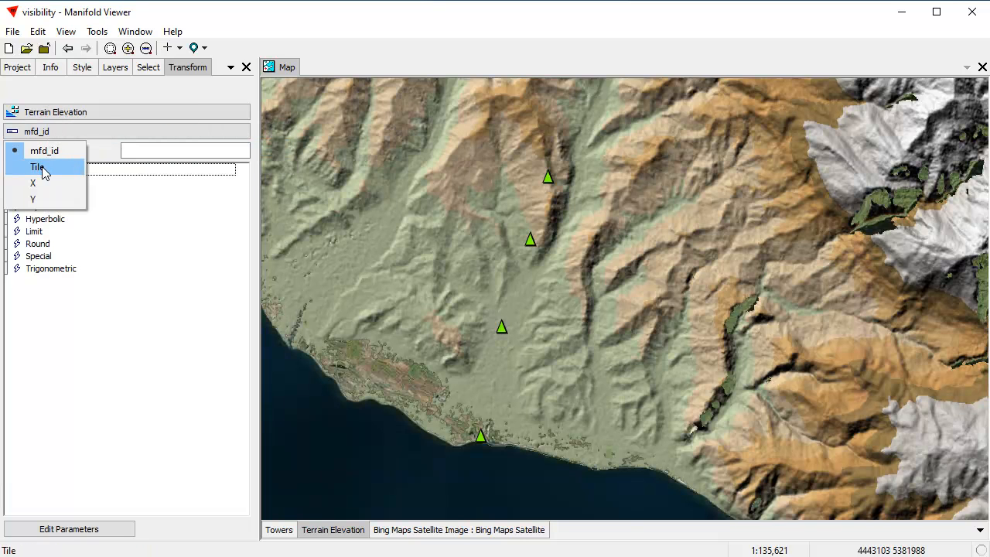
pyautogui.click(45, 167)
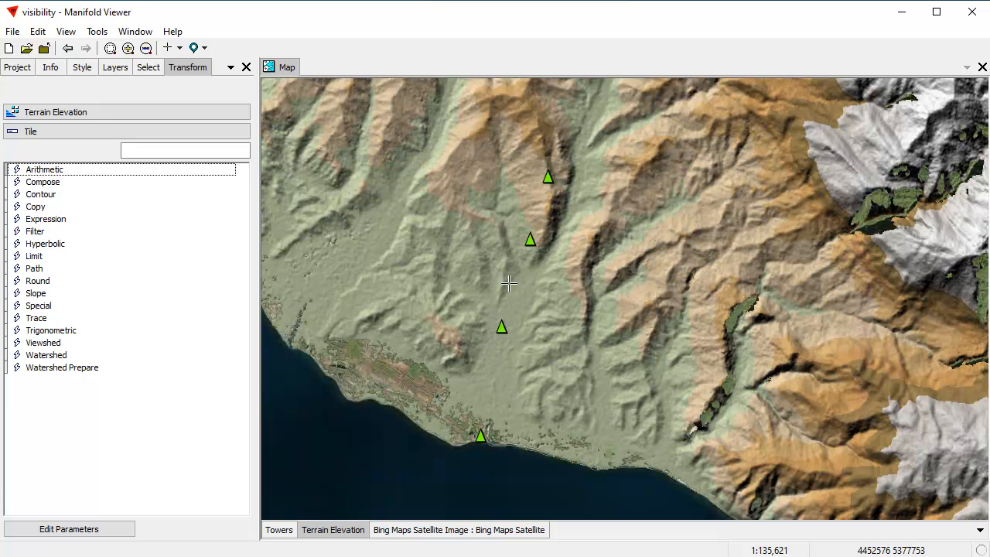
pyautogui.doubleClick(44, 344)
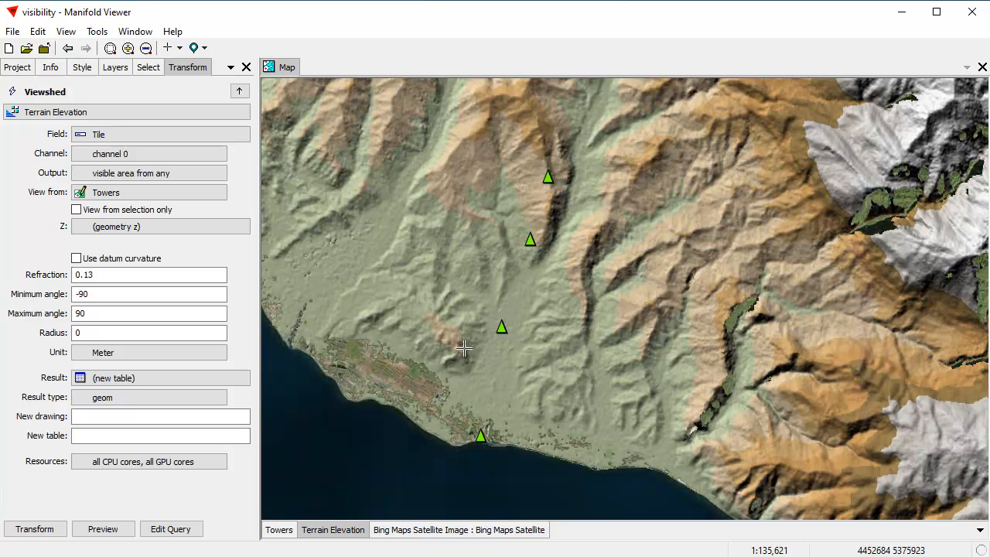
# Take the viewshed's Z from the Height field, and name the new drawing "Visible Any" and the new table "Visible Any Table"
pyautogui.click(84, 228)
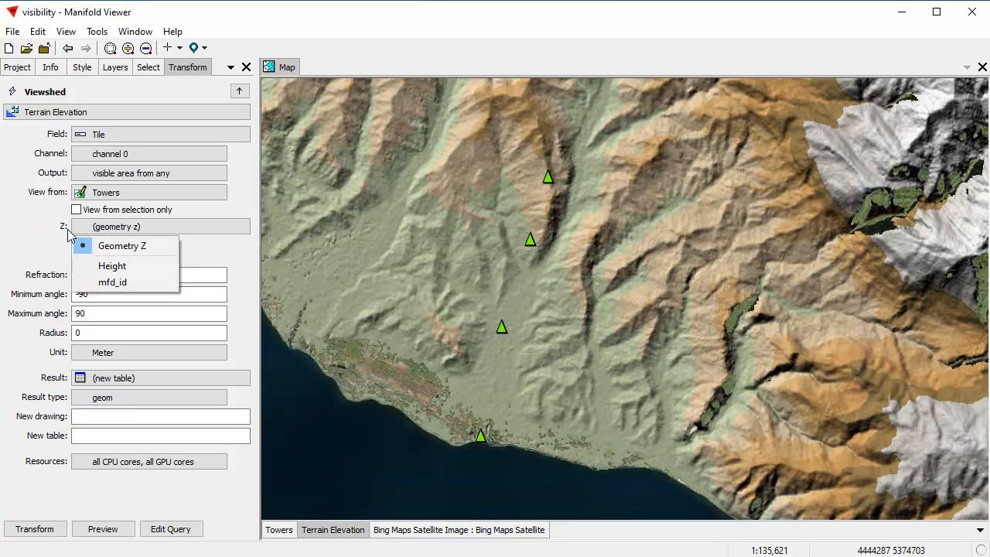
pyautogui.click(113, 266)
pyautogui.click(135, 416)
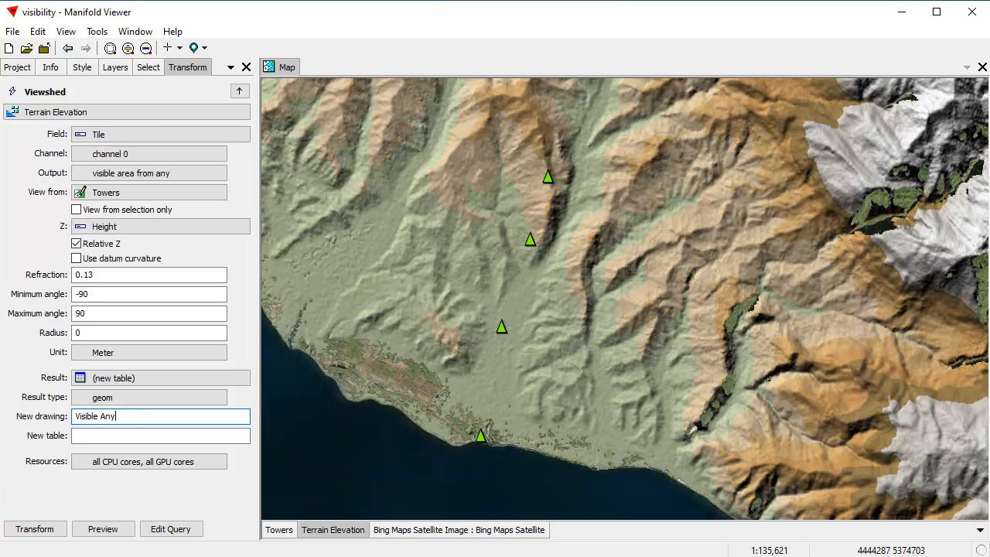
pyautogui.moveTo(128, 414); pyautogui.dragTo(30, 421)
pyautogui.hotkey('ctrl', 'c')
pyautogui.click(106, 438)
pyautogui.hotkey('ctrl', 'v')
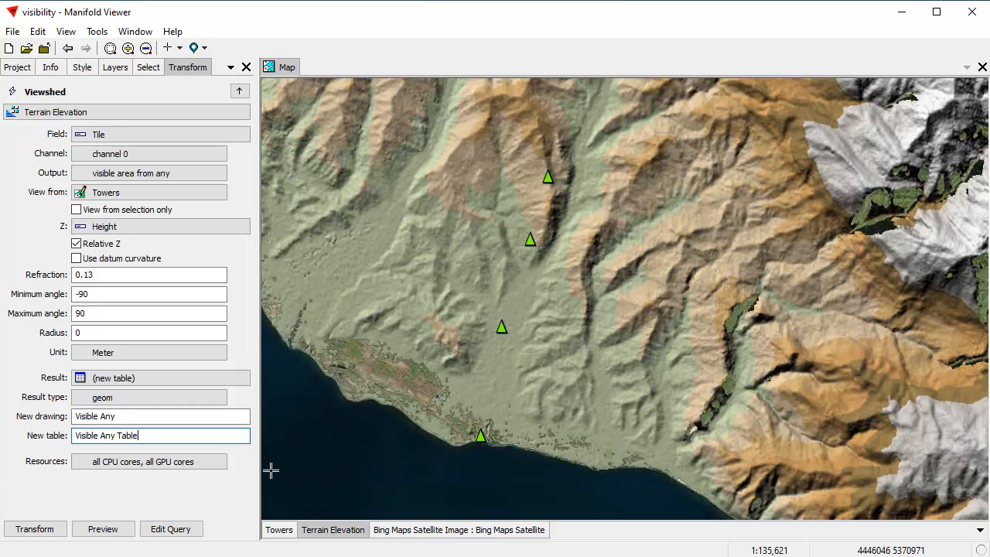
# Preview the areas visible from any tower over the map, with the preview at 50% opacity
pyautogui.click(108, 530)
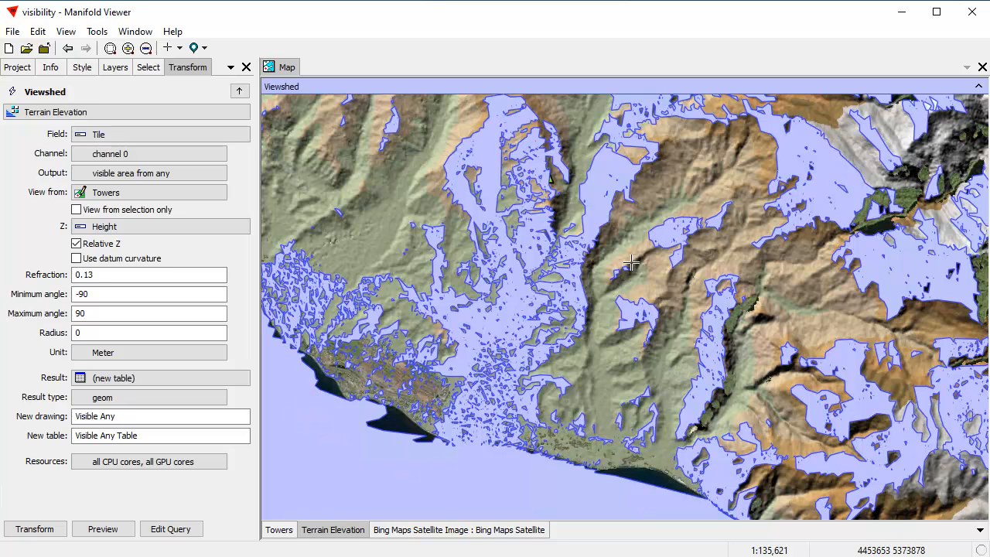
pyautogui.rightClick(552, 92)
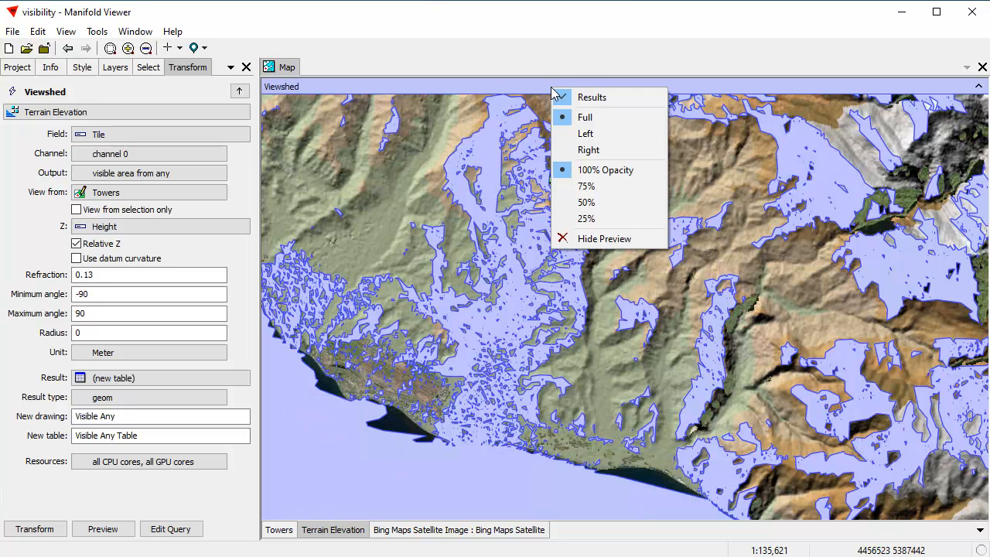
pyautogui.click(595, 202)
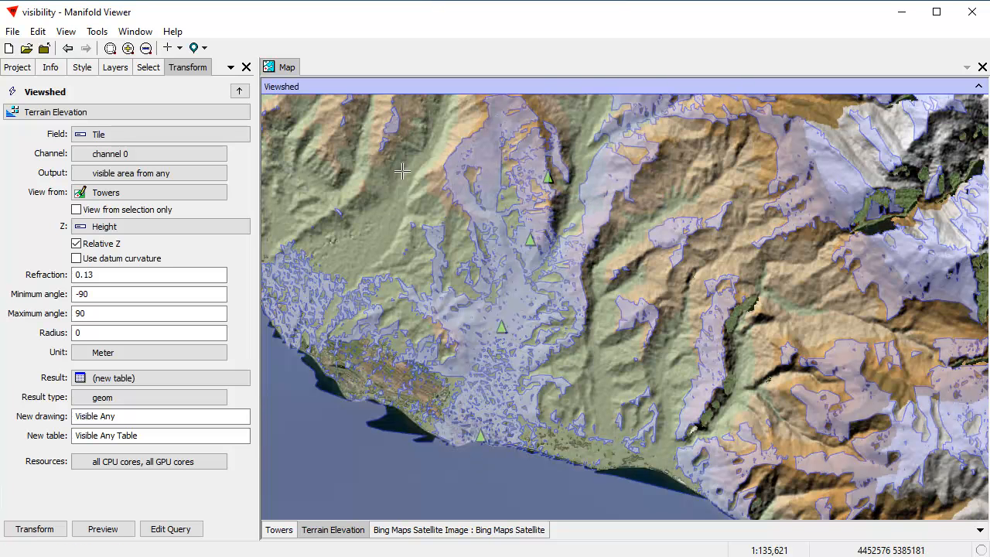
# Run the Viewshed transform and add the resulting Visible Any drawing to the map as a layer
pyautogui.click(45, 526)
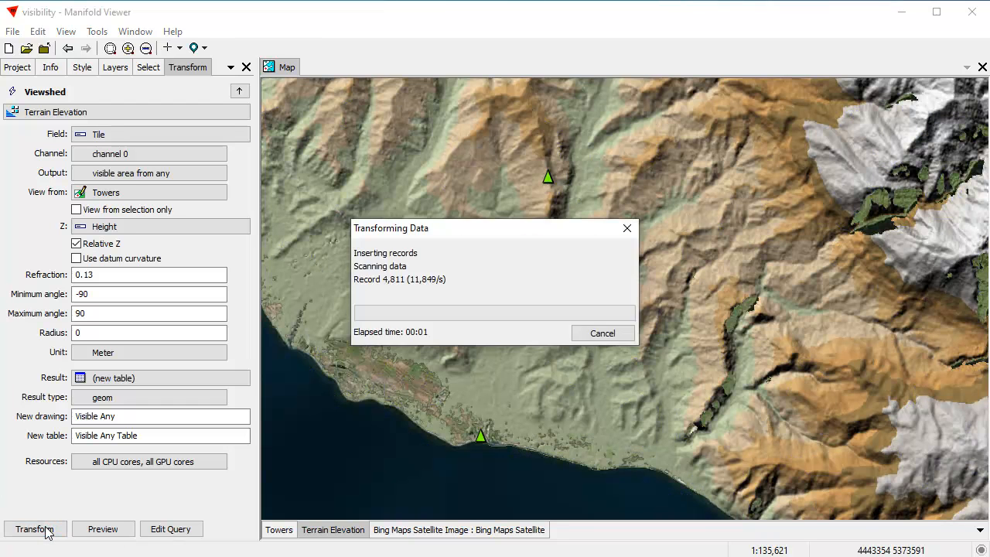
pyautogui.click(97, 283)
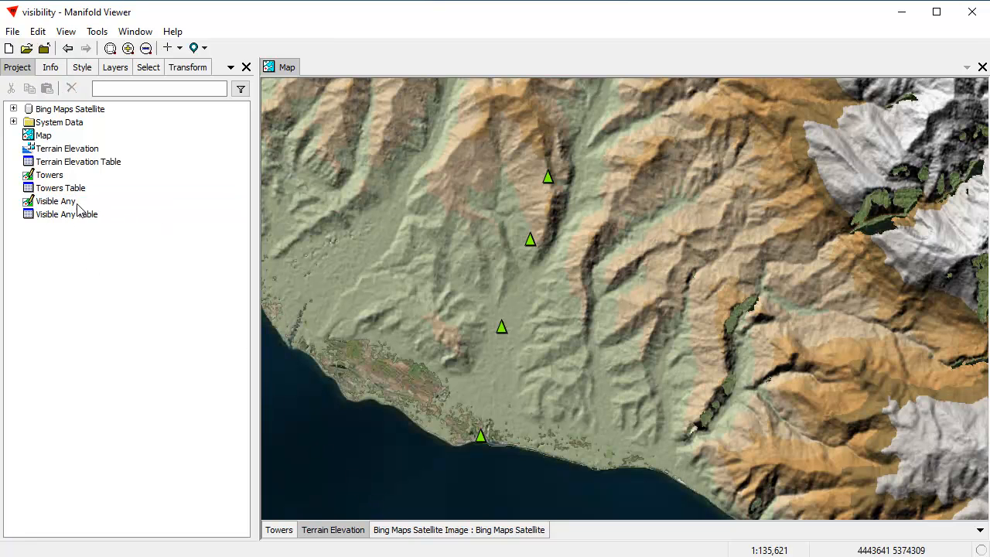
pyautogui.moveTo(65, 202); pyautogui.dragTo(530, 271)
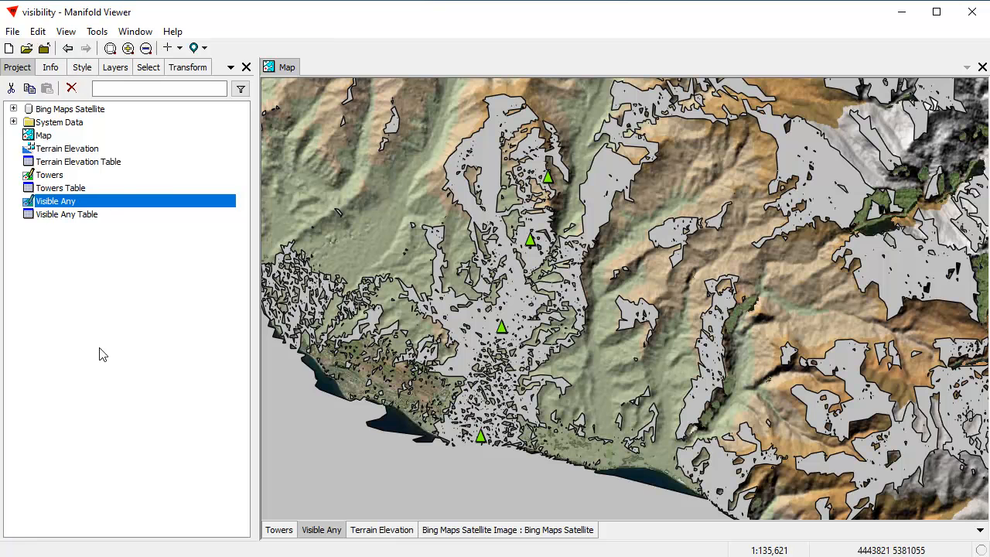
# Change the area fill color of the Visible Any layer to light purple
pyautogui.click(87, 68)
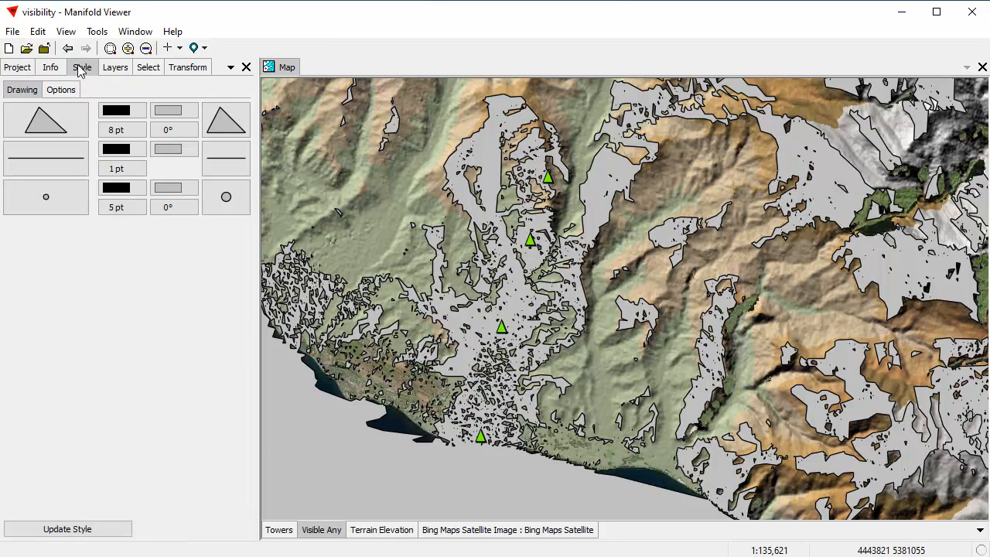
pyautogui.click(172, 113)
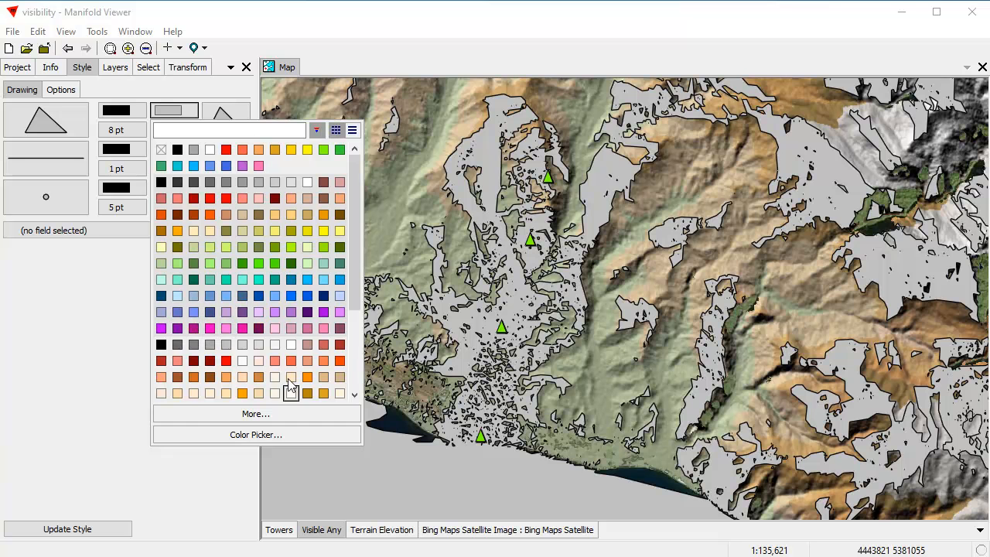
pyautogui.click(258, 312)
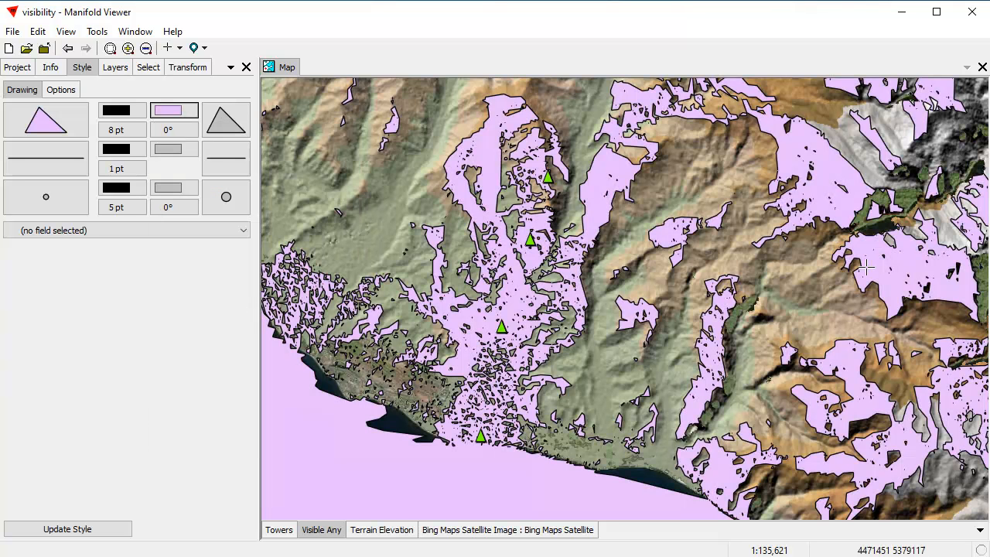
# Try 80% opacity on the Visible Any layer, and settle on 50% so the terrain shows through
pyautogui.click(120, 75)
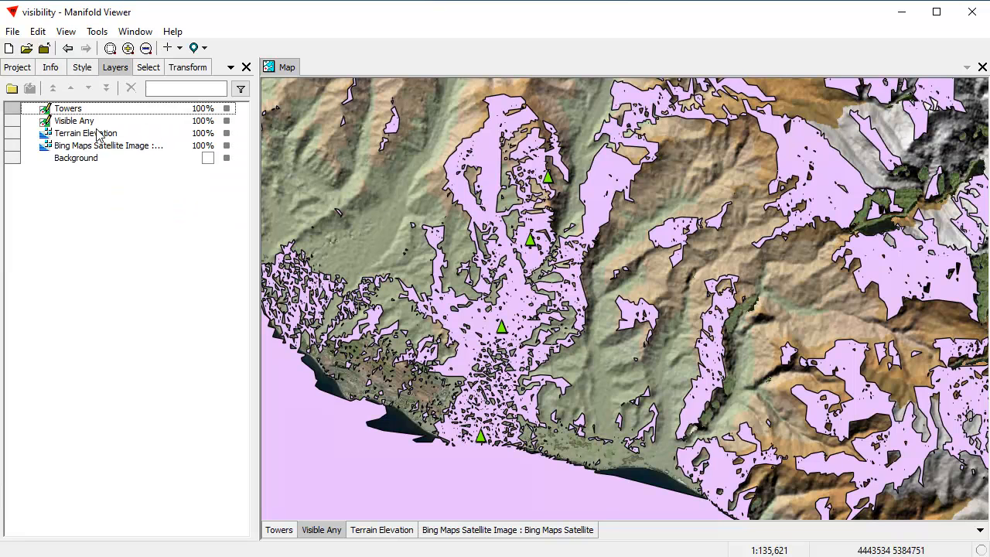
pyautogui.doubleClick(205, 122)
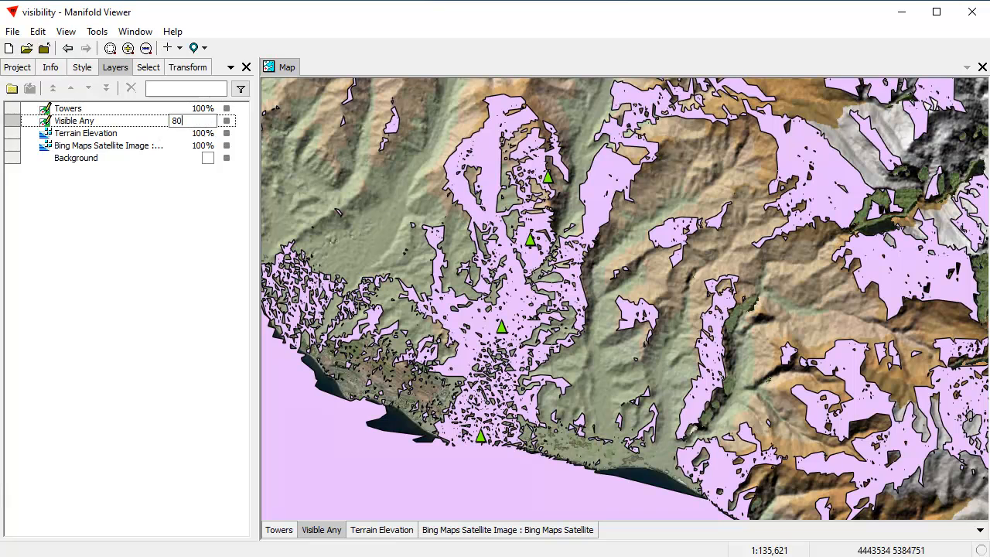
pyautogui.press('Return')
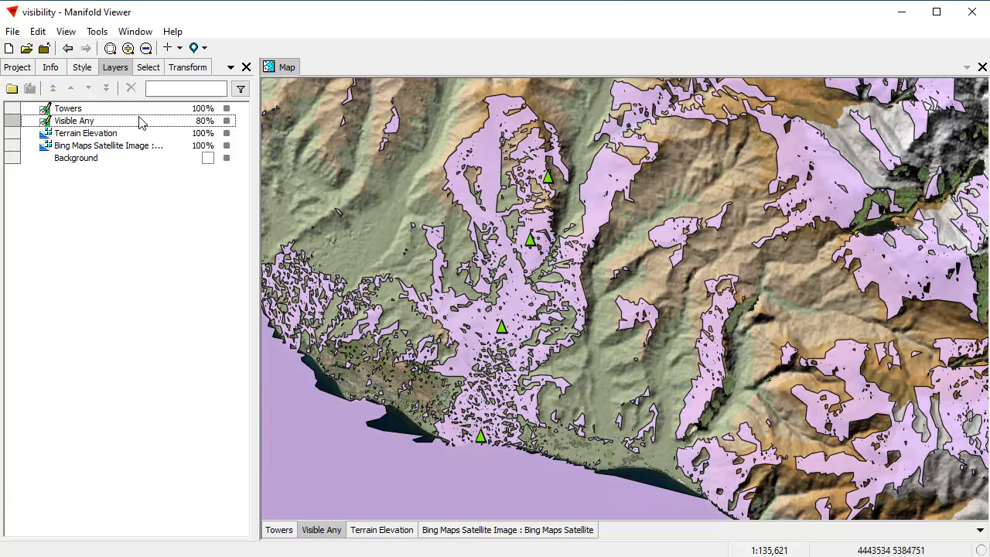
pyautogui.doubleClick(207, 126)
pyautogui.moveTo(205, 122); pyautogui.dragTo(145, 124)
pyautogui.write('50')
pyautogui.press('Return')
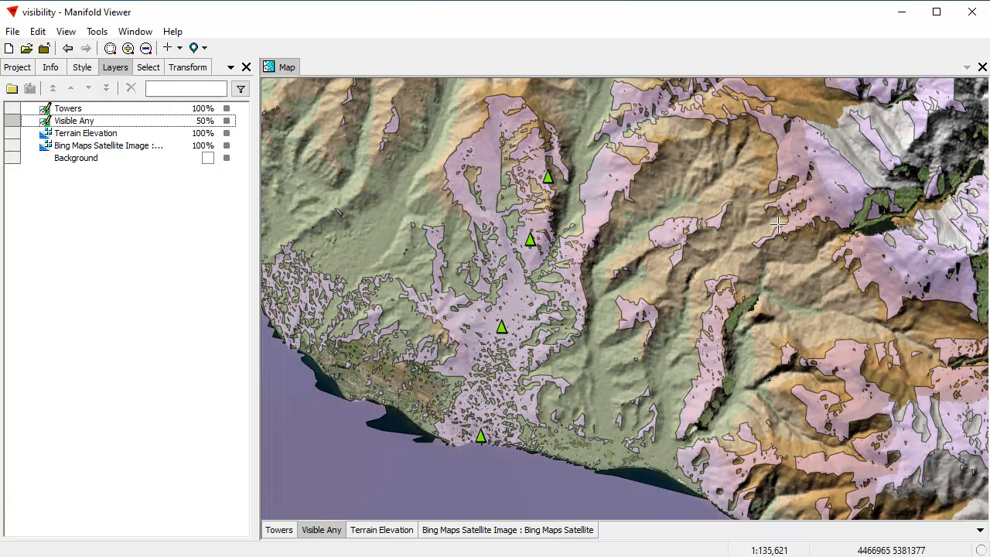
# Examine the visible areas around the towers close up and across the wider coast and mountains
pyautogui.scroll(5, 541, 242)
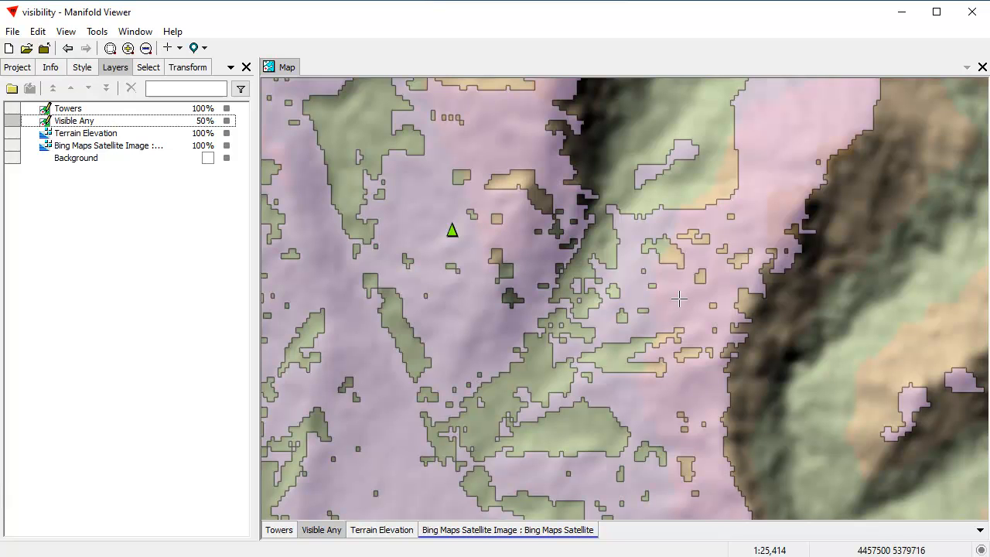
pyautogui.scroll(-2, 679, 297)
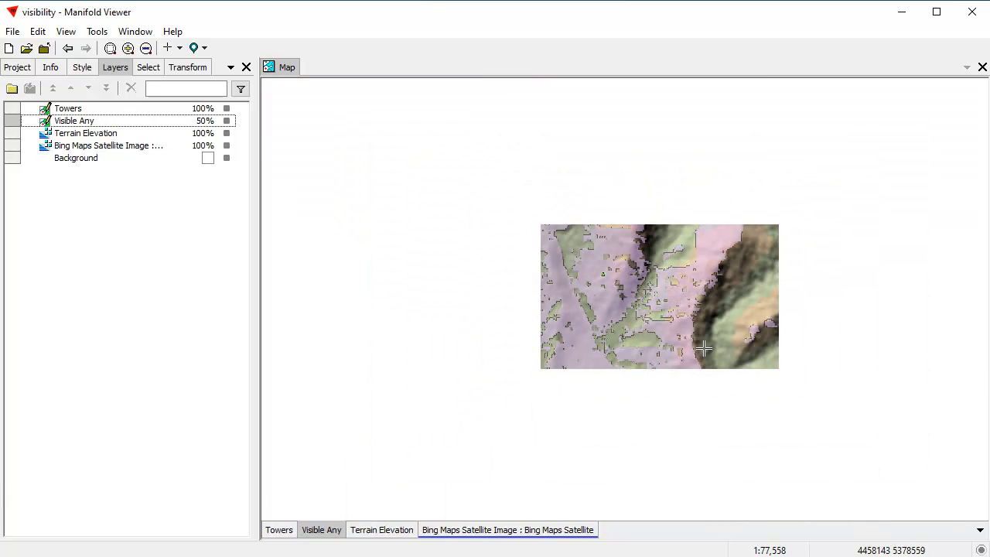
pyautogui.scroll(-2, 689, 361)
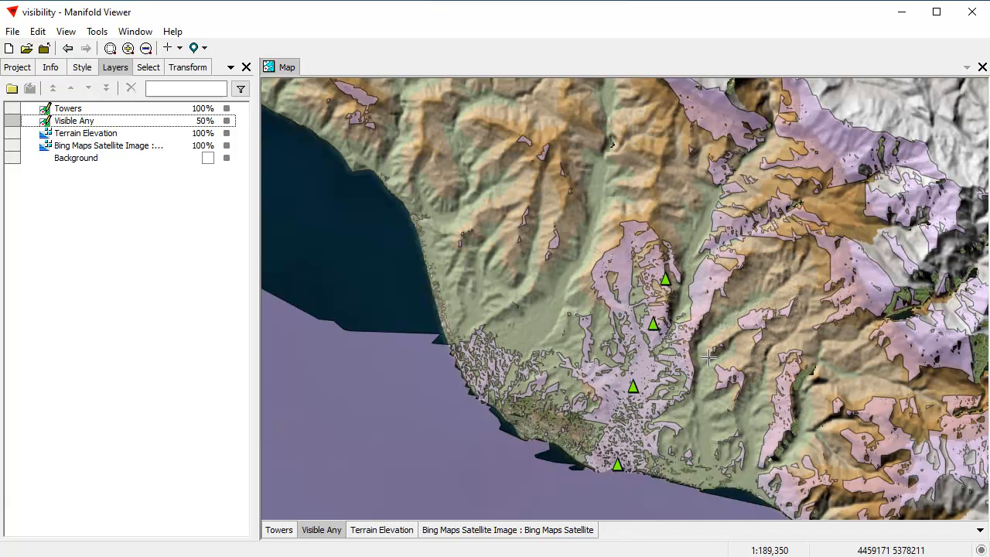
pyautogui.moveTo(732, 363); pyautogui.dragTo(624, 258)
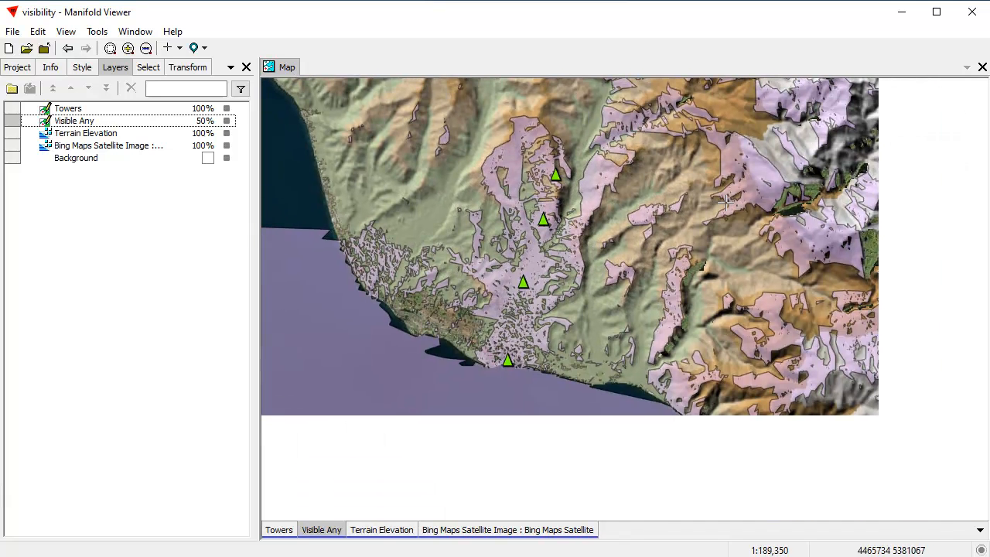
pyautogui.moveTo(503, 208); pyautogui.dragTo(510, 282)
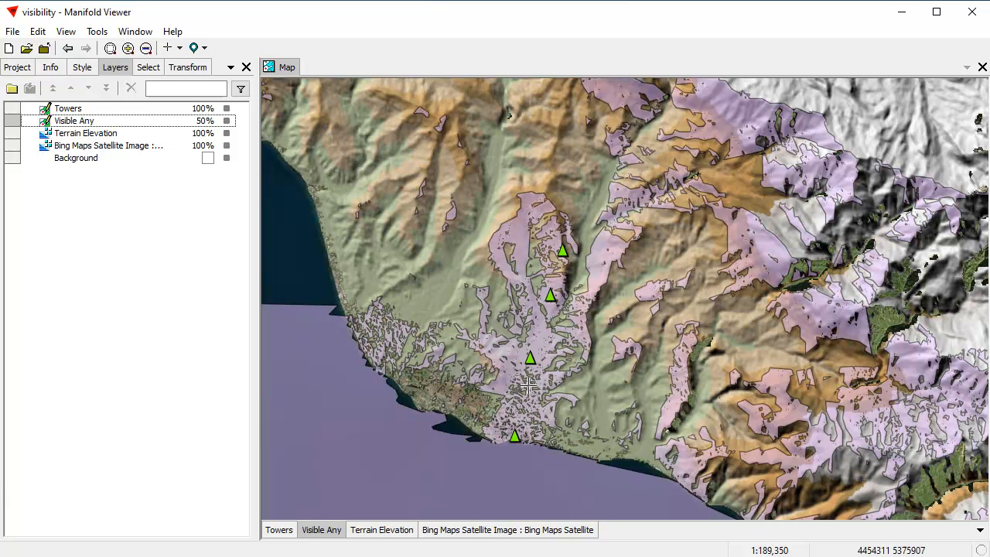
pyautogui.scroll(1, 613, 369)
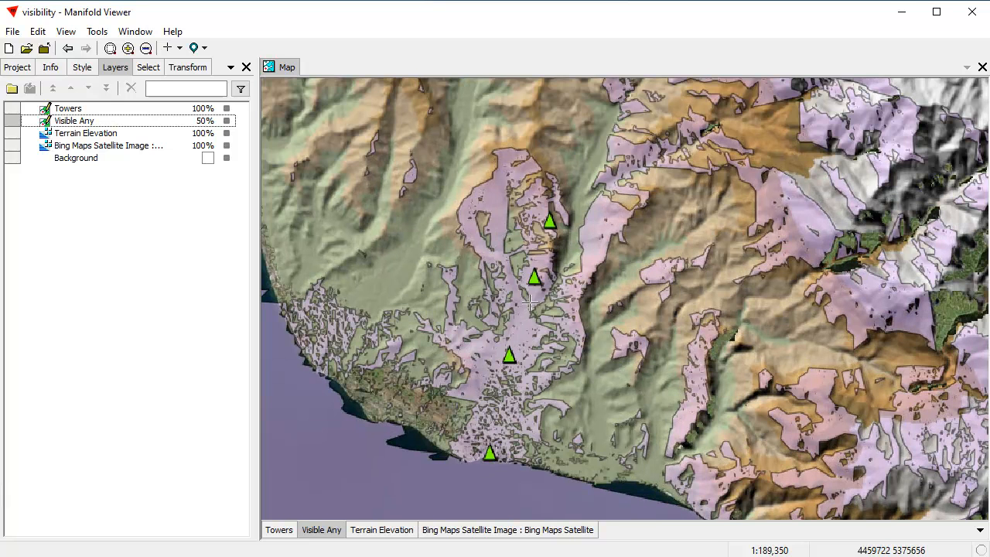
# Set the Viewshed output to visible area from all, naming the new drawing Visible All and its table Visible All Table
pyautogui.click(183, 68)
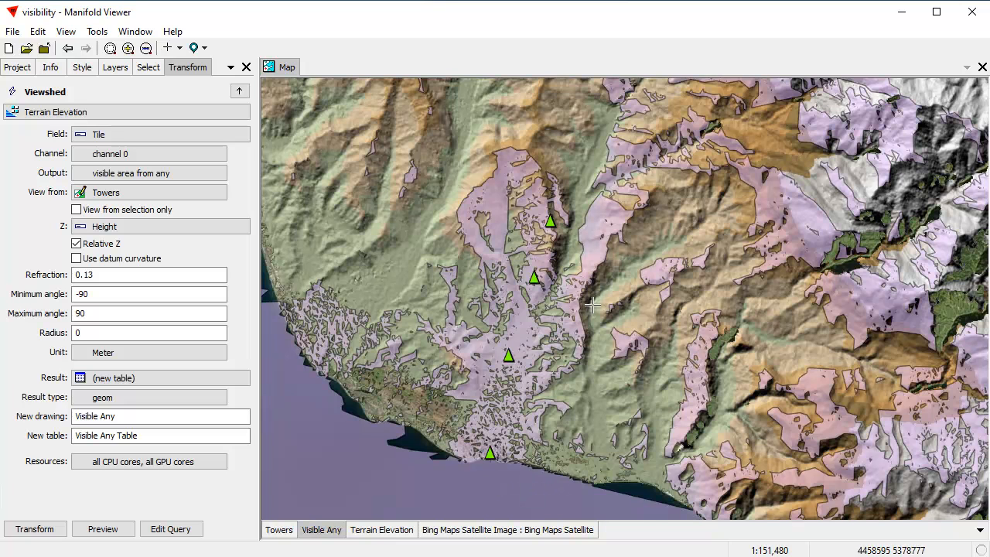
pyautogui.scroll(1, 592, 308)
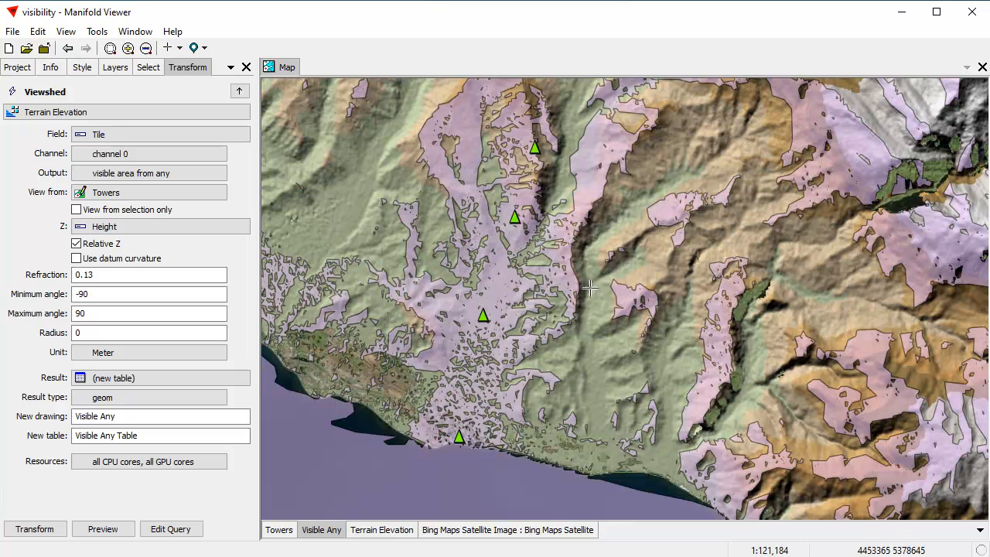
pyautogui.click(78, 175)
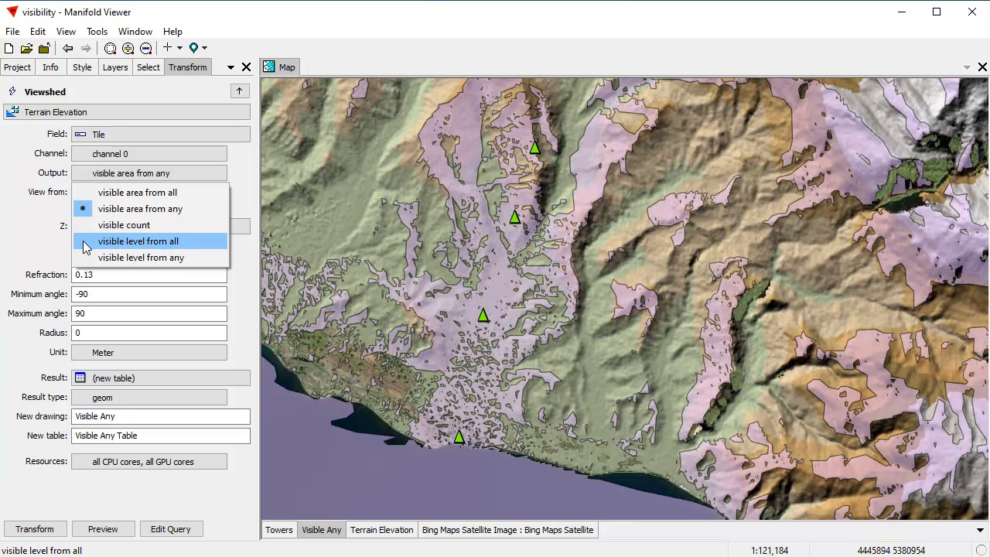
pyautogui.click(96, 193)
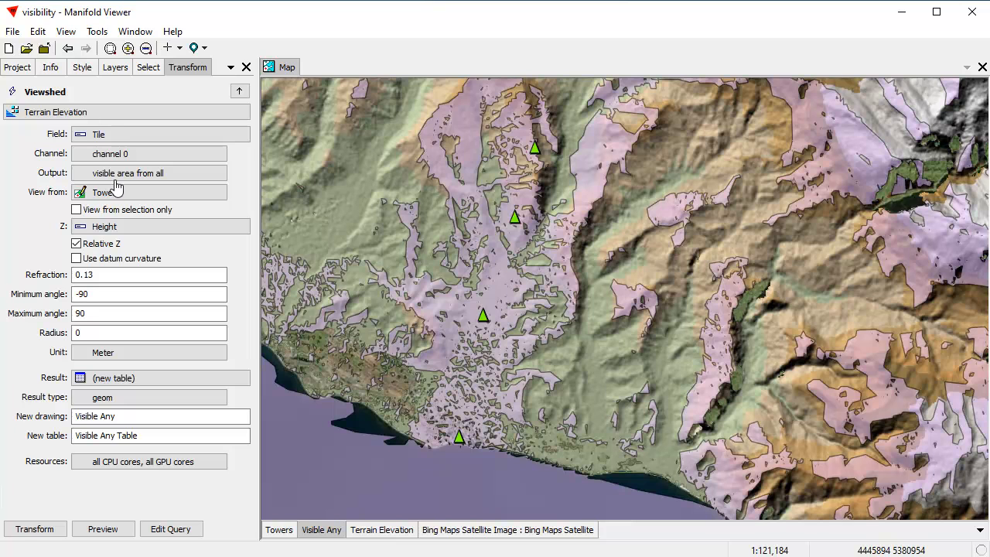
pyautogui.moveTo(134, 415); pyautogui.dragTo(111, 407)
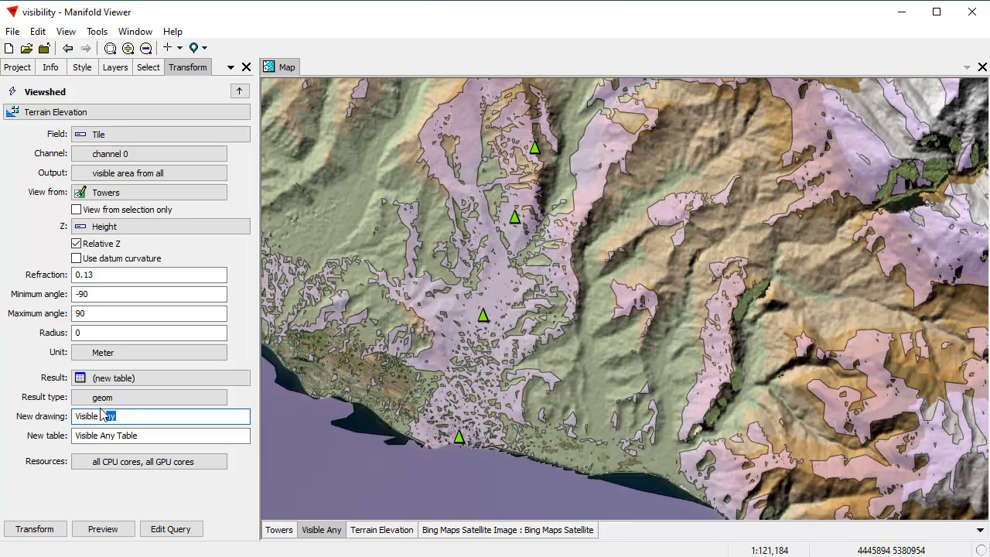
pyautogui.write('All')
pyautogui.doubleClick(108, 436)
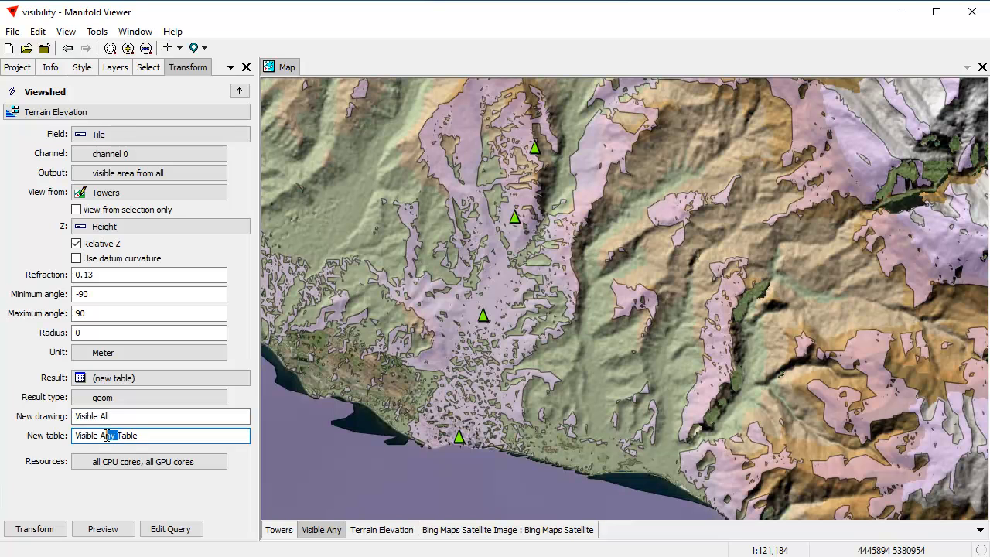
pyautogui.write('All')
# Preview and run the Viewshed transform, and add the resulting Visible All drawing to the map as a layer
pyautogui.click(100, 529)
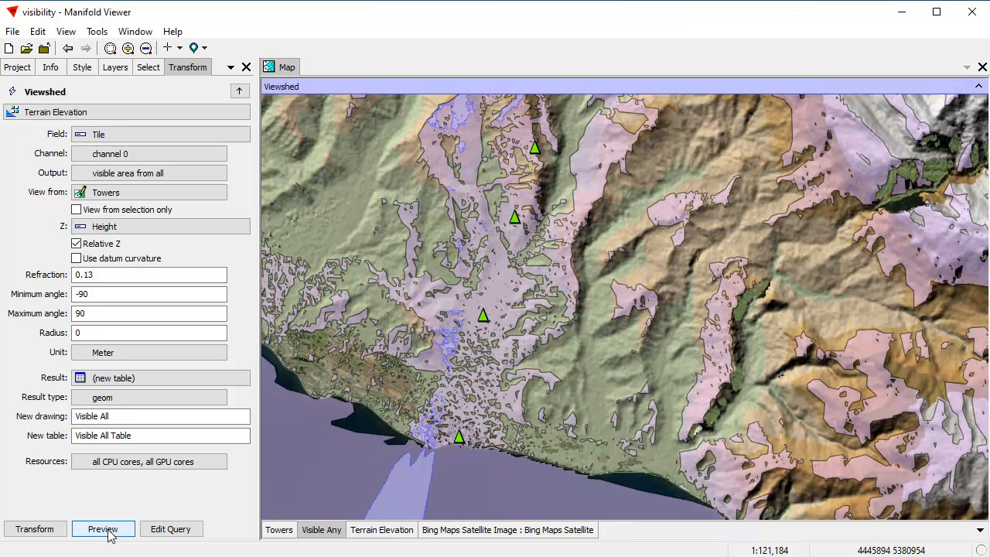
pyautogui.scroll(-2, 688, 298)
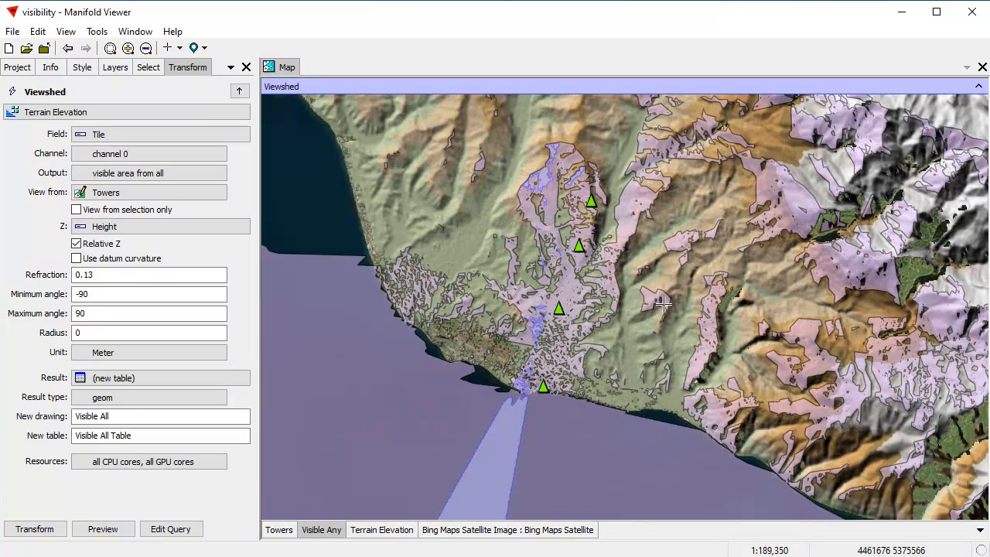
pyautogui.click(35, 529)
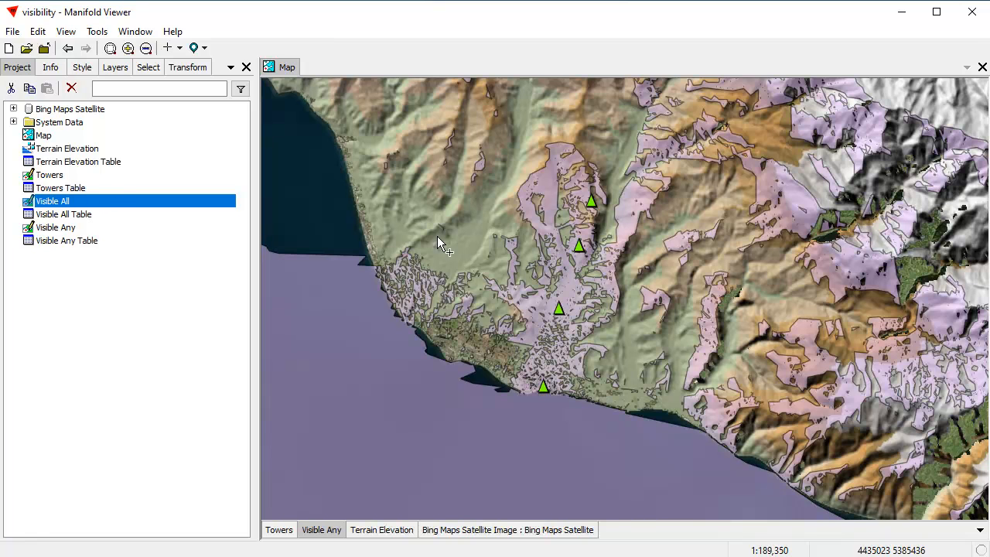
pyautogui.moveTo(449, 238); pyautogui.dragTo(448, 237)
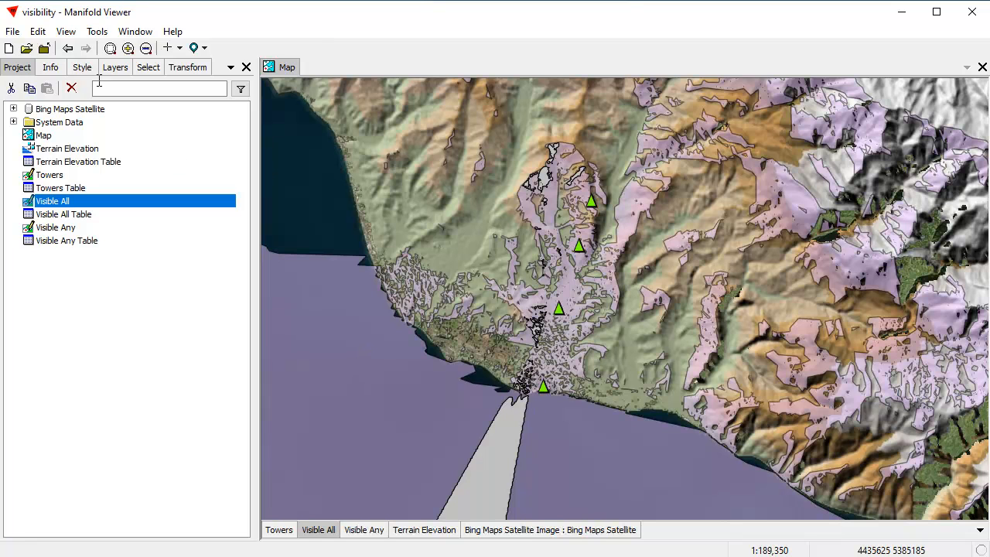
# Change the area fill color of the Visible All layer to Deep Sky Blue
pyautogui.click(82, 68)
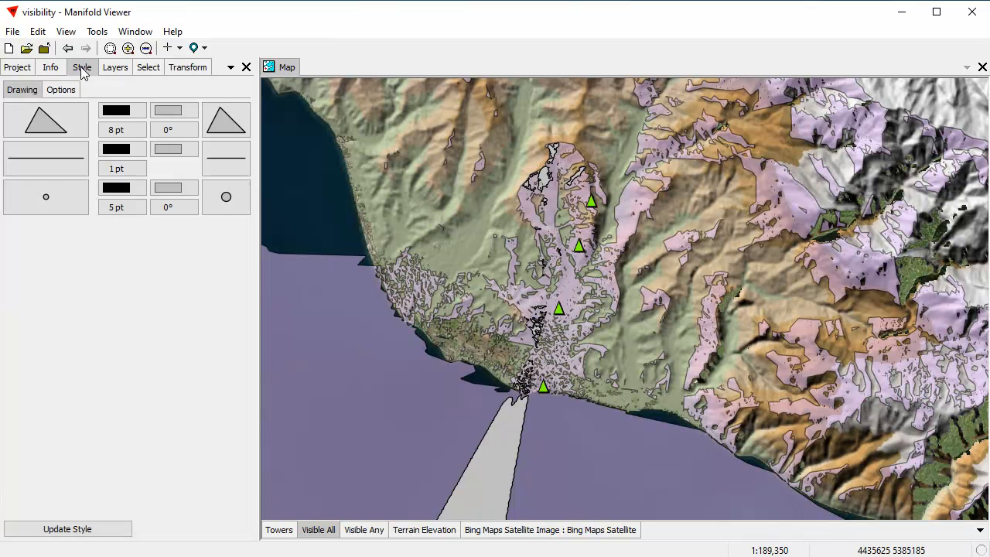
pyautogui.click(169, 113)
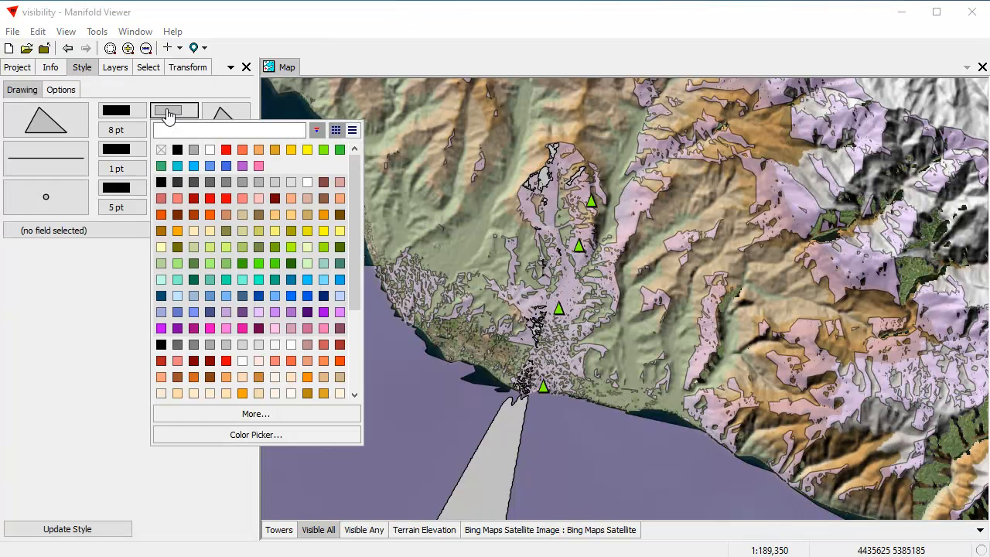
pyautogui.click(195, 165)
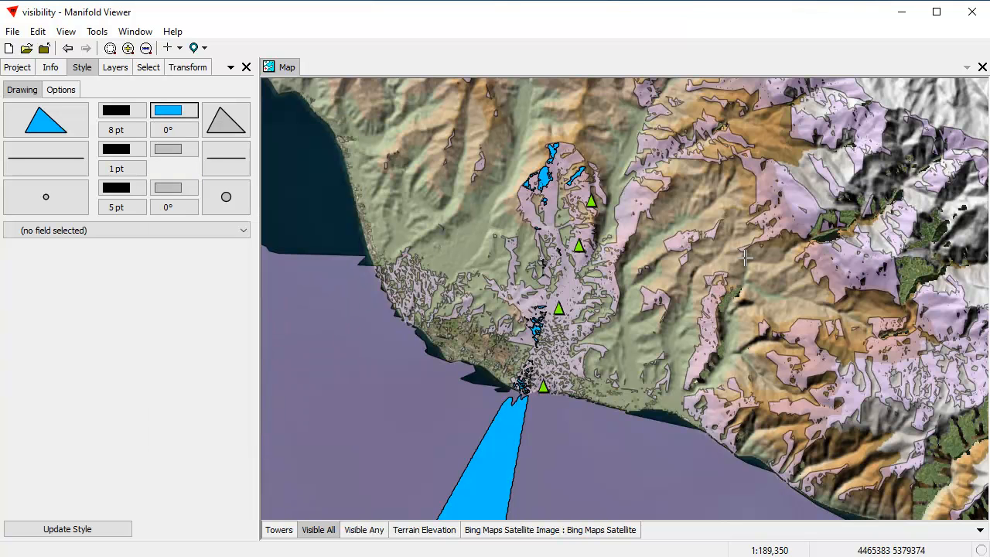
pyautogui.moveTo(745, 266); pyautogui.dragTo(721, 284)
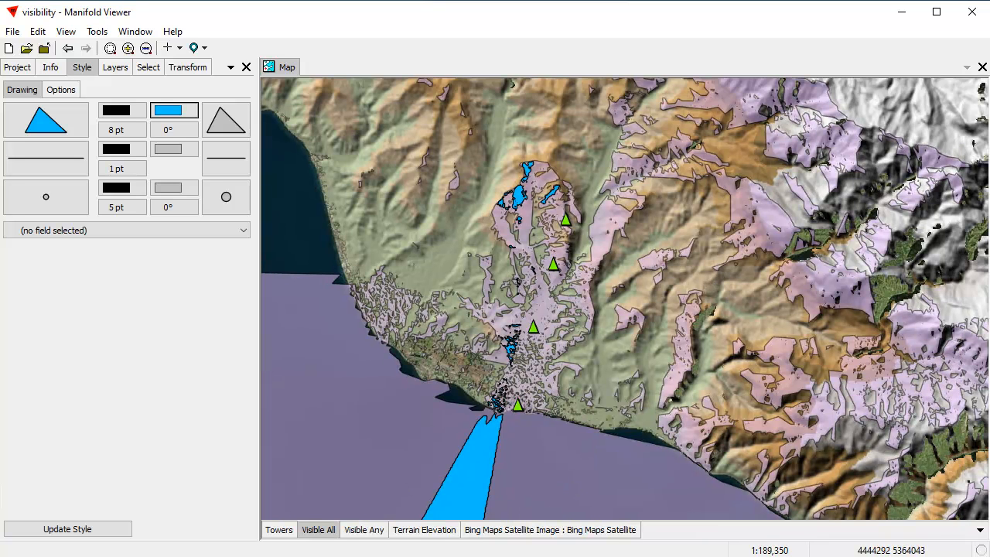
# Compare the map with the Visible All and Visible Any layers switched on and off, leaving only Visible All hidden
pyautogui.keyDown('shift'); pyautogui.click(323, 535); pyautogui.keyUp('shift')
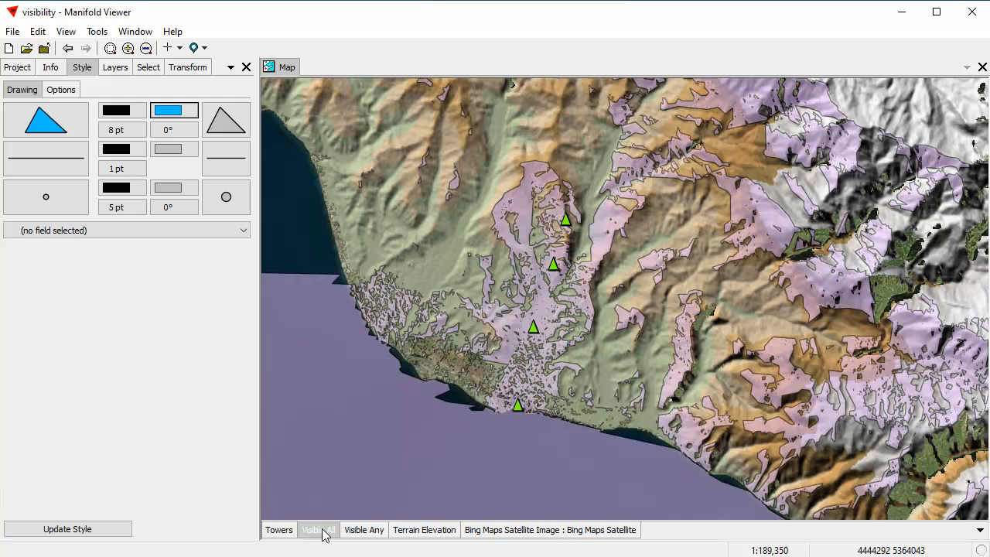
pyautogui.keyDown('shift'); pyautogui.click(323, 533); pyautogui.keyUp('shift')
pyautogui.keyDown('shift'); pyautogui.click(323, 533); pyautogui.keyUp('shift')
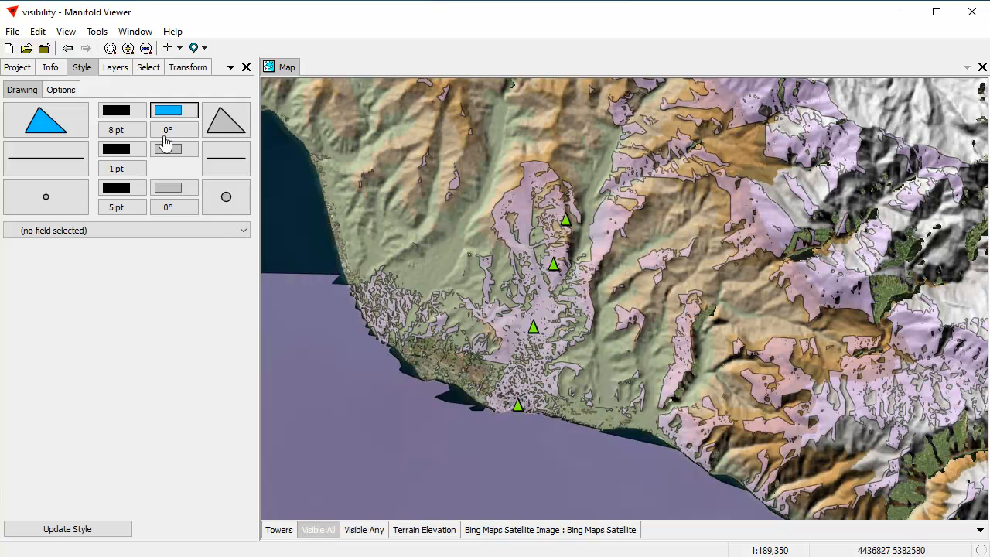
pyautogui.click(109, 68)
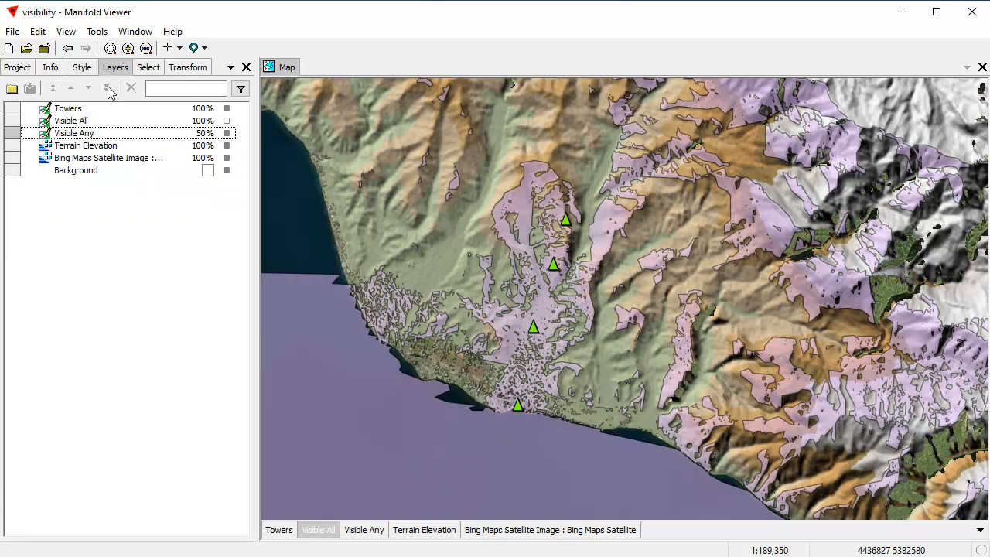
pyautogui.click(226, 121)
pyautogui.click(228, 122)
pyautogui.click(227, 121)
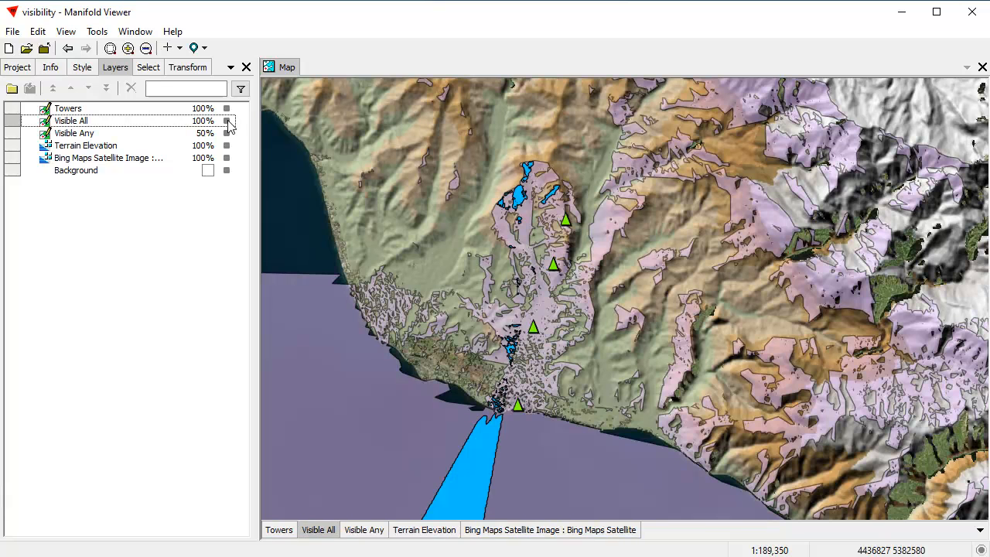
pyautogui.click(226, 121)
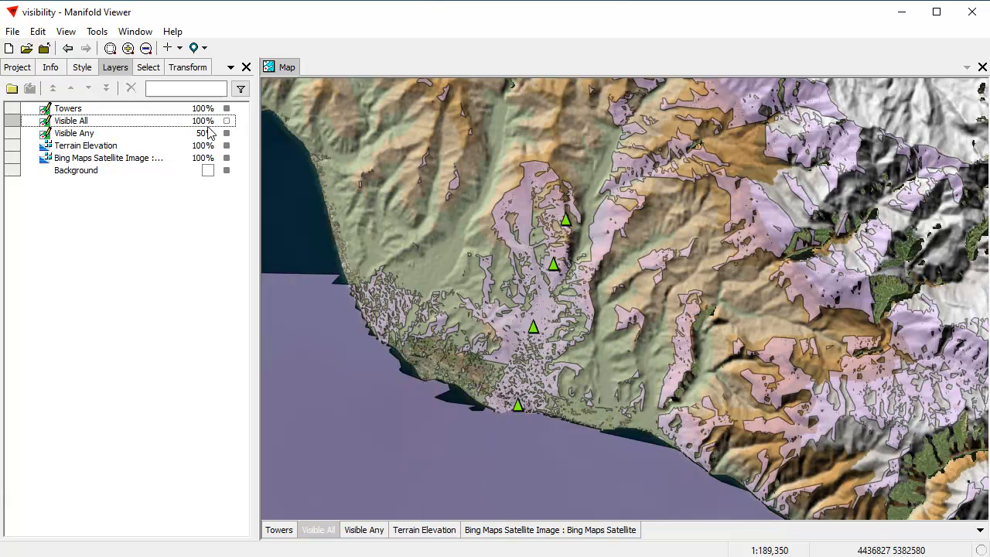
pyautogui.click(227, 134)
pyautogui.click(227, 133)
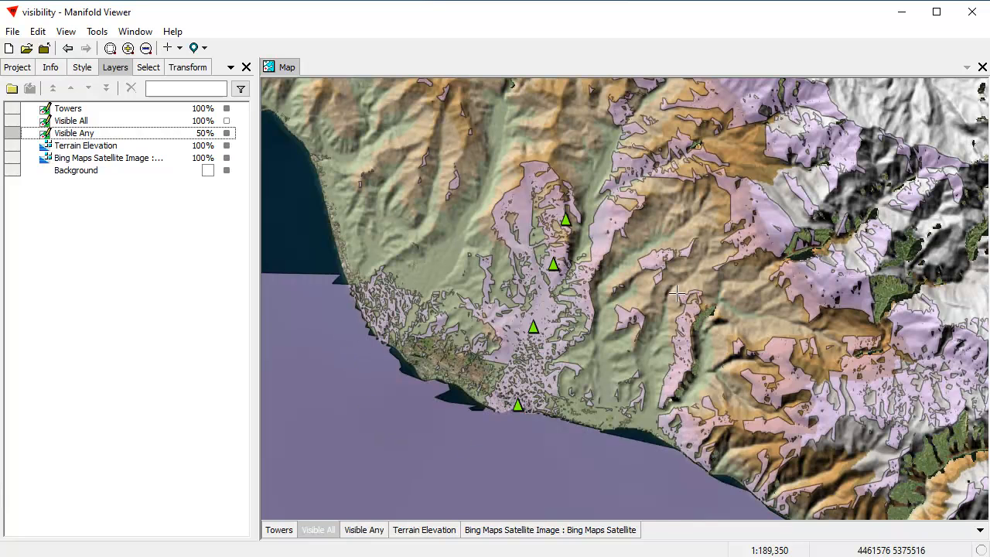
# Examine the terrain around the towers with Visible Any alone, Visible All alone, and both layers hidden
pyautogui.moveTo(657, 301); pyautogui.dragTo(606, 368)
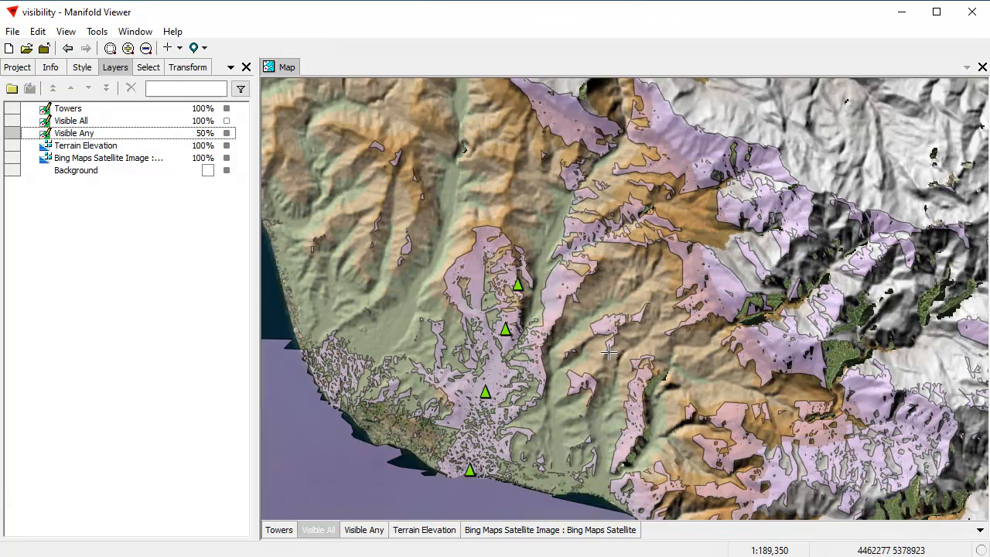
pyautogui.scroll(3, 607, 368)
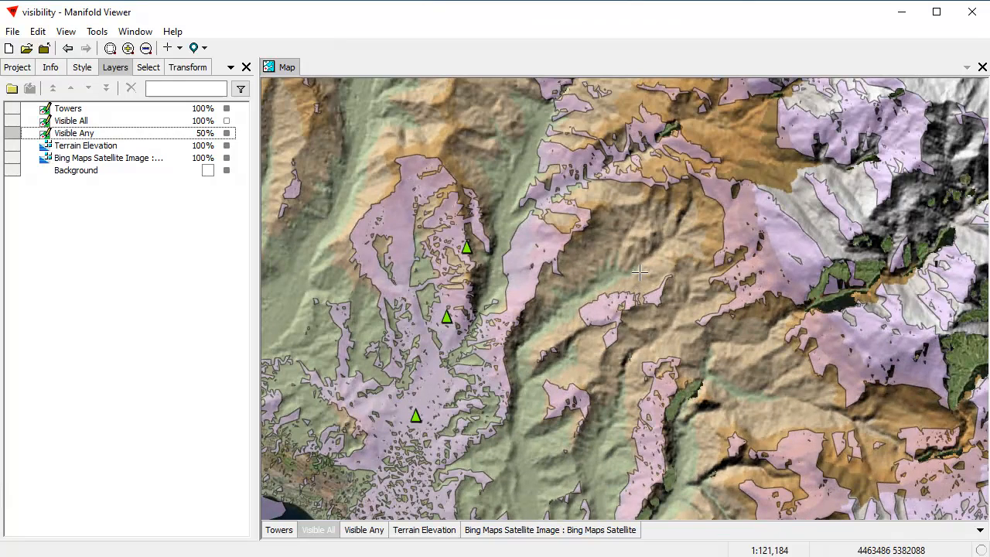
pyautogui.moveTo(582, 343); pyautogui.dragTo(599, 284)
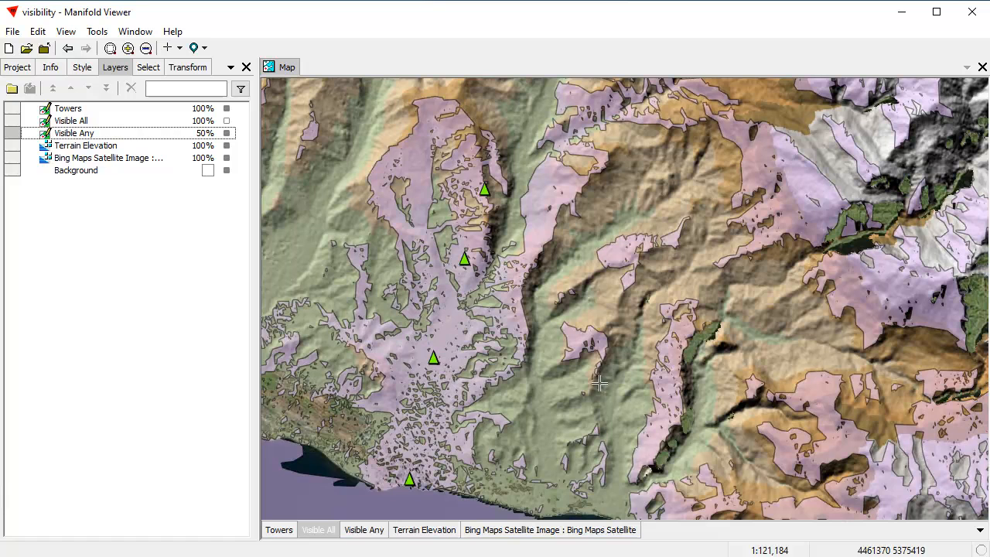
pyautogui.click(377, 532)
pyautogui.click(326, 533)
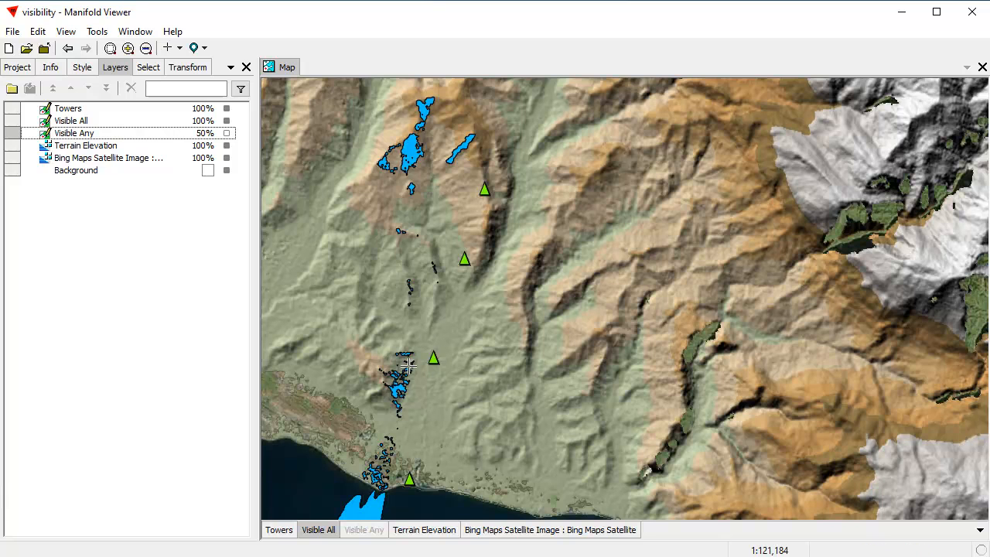
pyautogui.click(319, 532)
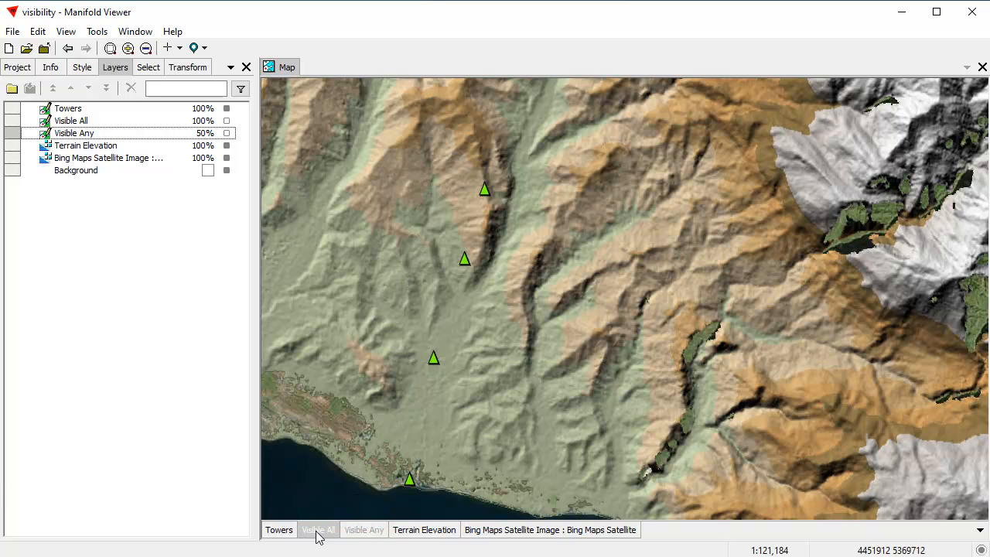
pyautogui.click(368, 532)
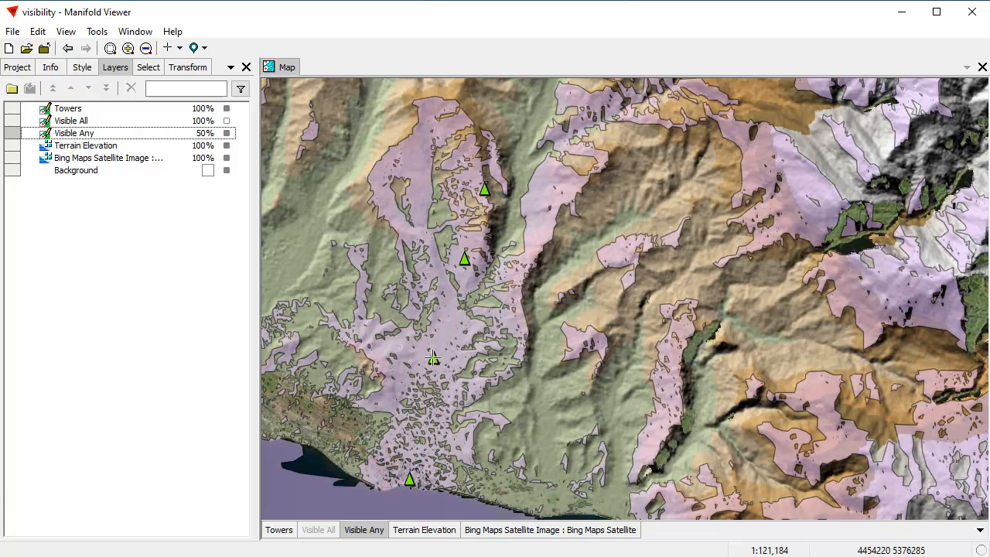
# Select the tower just inland of the coastal one in the Towers layer and hide the Visible Any layer
pyautogui.click(279, 530)
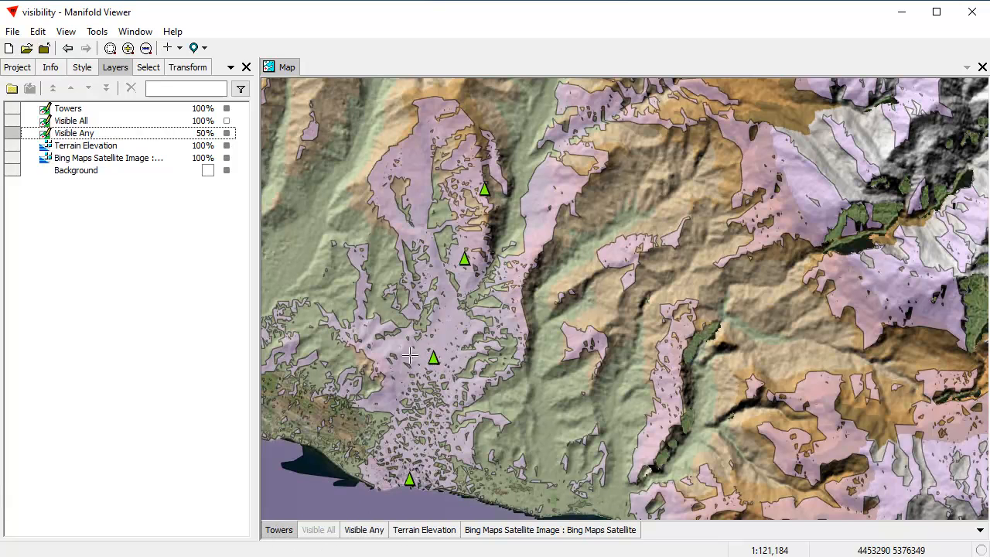
pyautogui.moveTo(410, 337); pyautogui.dragTo(474, 391)
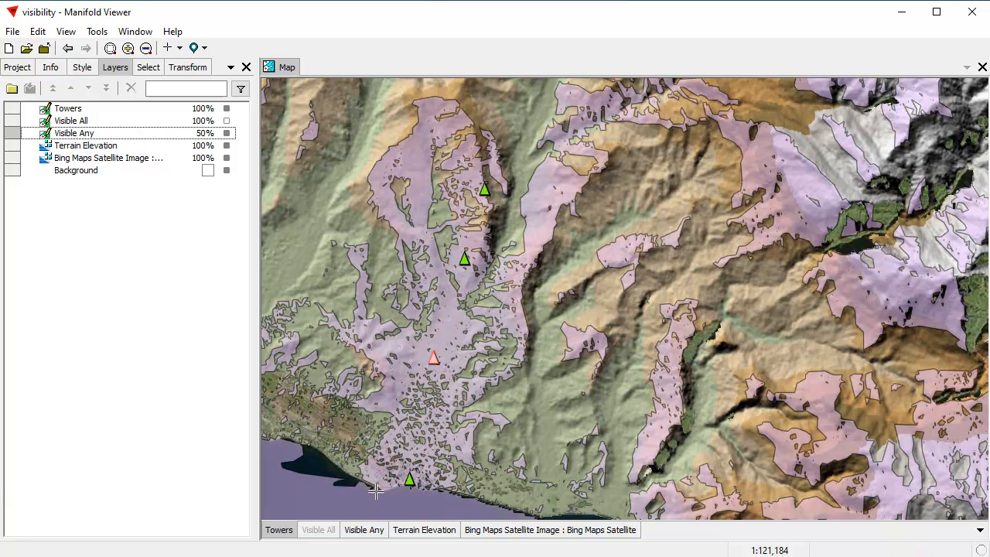
pyautogui.click(374, 532)
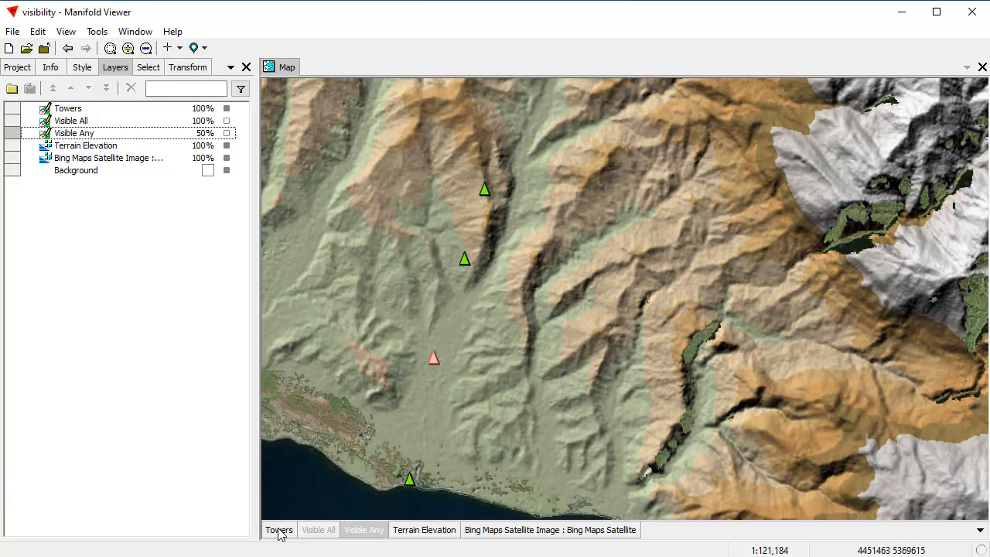
# Set the Viewshed output to visible area from any with view from selection only, and preview it for the selected tower
pyautogui.click(186, 71)
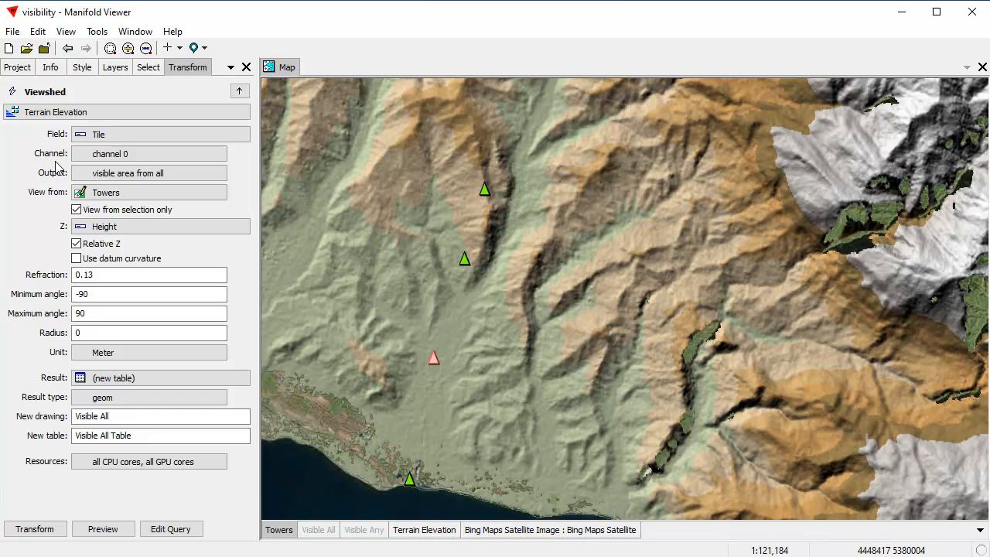
pyautogui.click(89, 175)
pyautogui.click(93, 210)
pyautogui.click(104, 529)
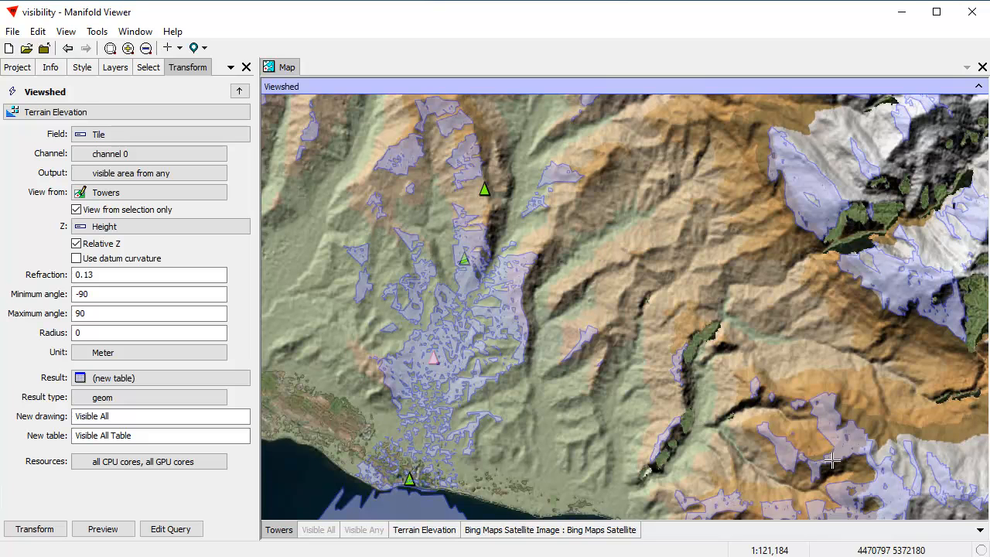
# Name the new drawing Visible Mid Tower and its table Visible Mid Tower Table
pyautogui.doubleClick(102, 418)
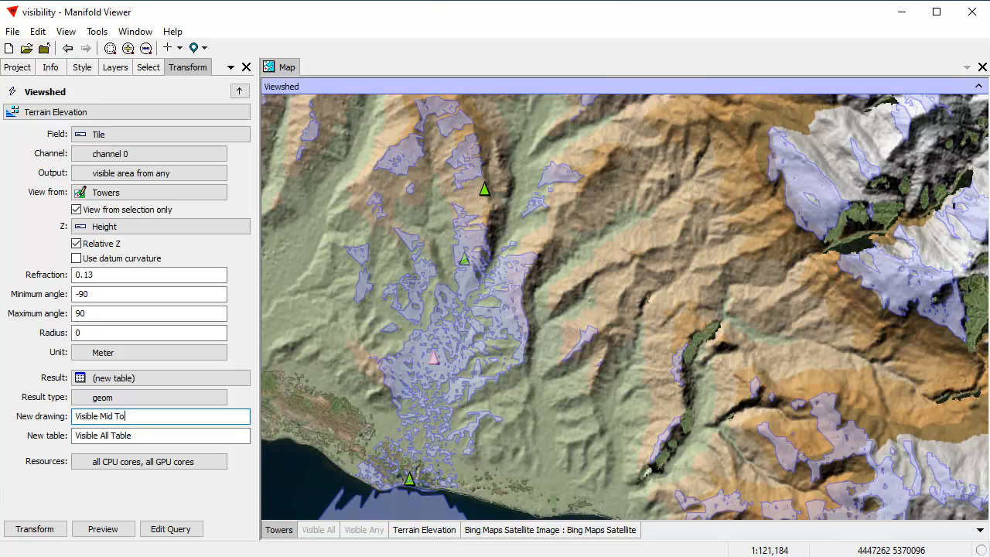
pyautogui.click(109, 435)
pyautogui.write('Mid Tower')
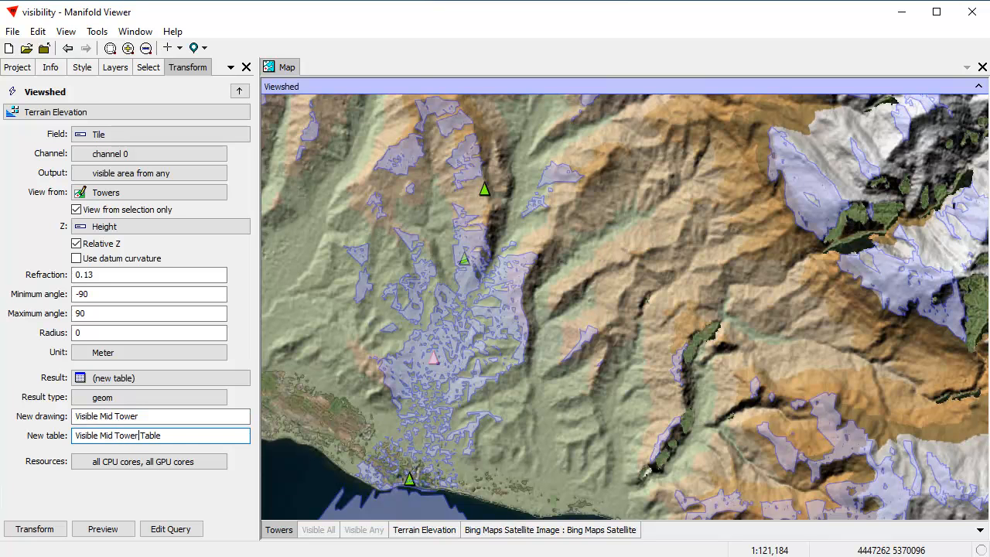
# Run the Viewshed transform and add the resulting Visible Mid Tower drawing to the map as a layer
pyautogui.click(40, 530)
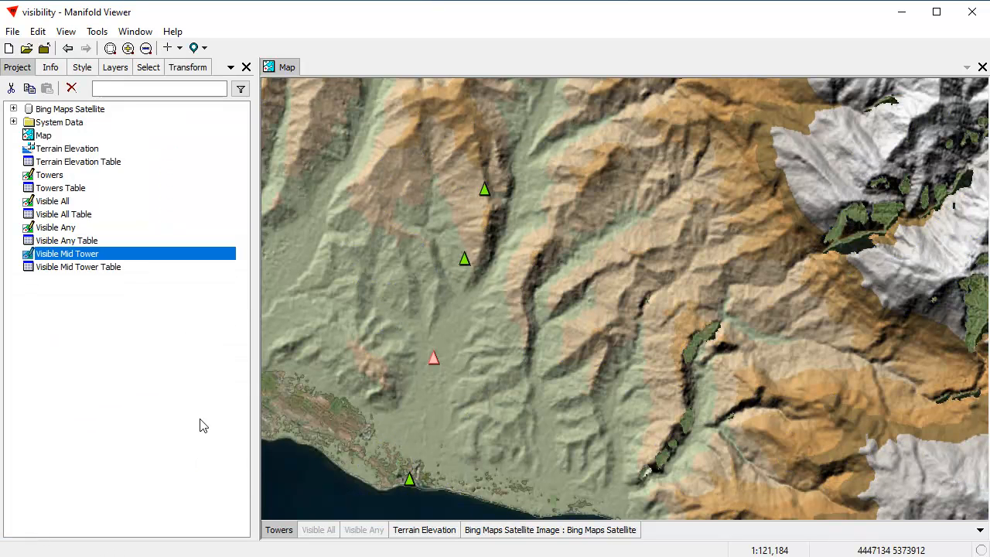
pyautogui.click(317, 531)
pyautogui.moveTo(152, 258); pyautogui.dragTo(527, 285)
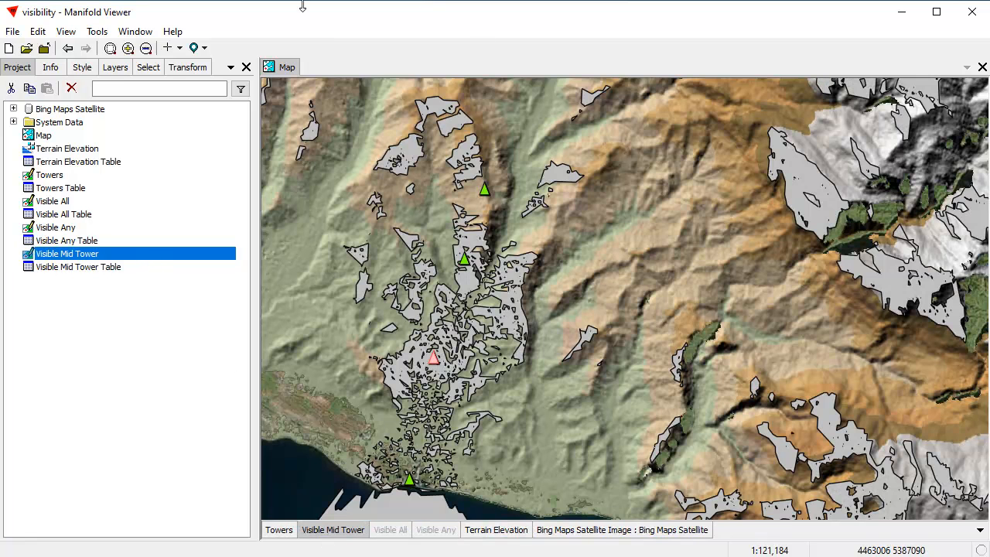
# Set the area fill colour of the Visible Mid Tower drawing to bright green
pyautogui.click(82, 67)
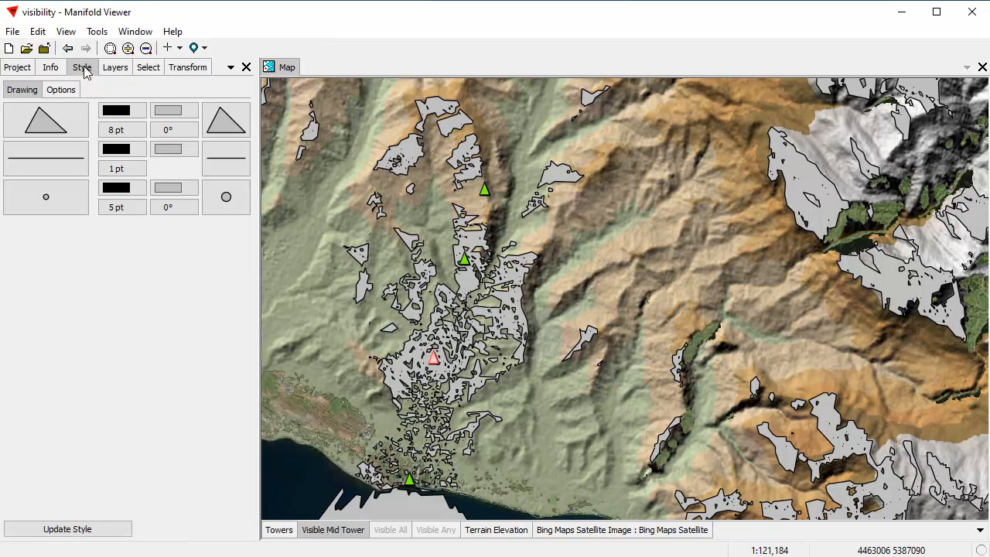
pyautogui.click(163, 114)
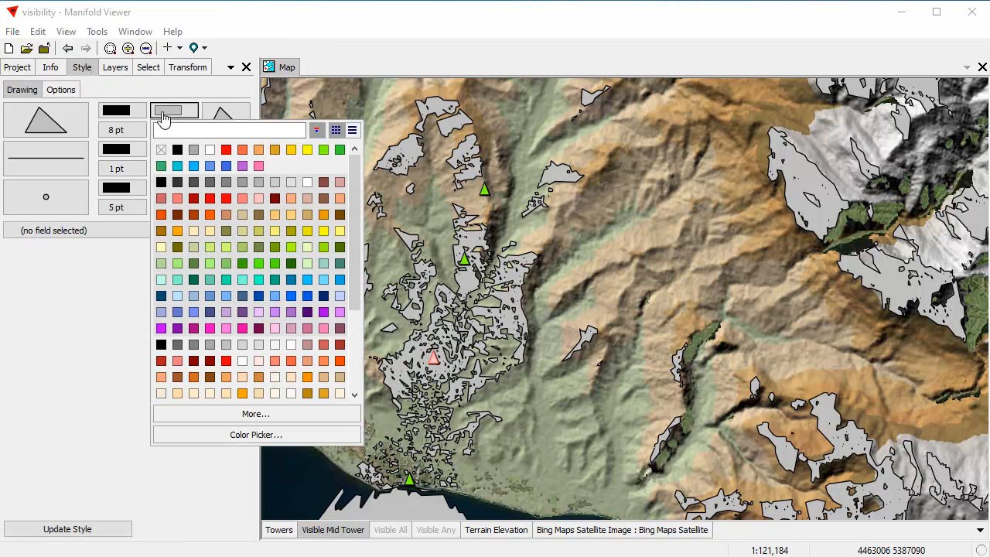
pyautogui.click(259, 263)
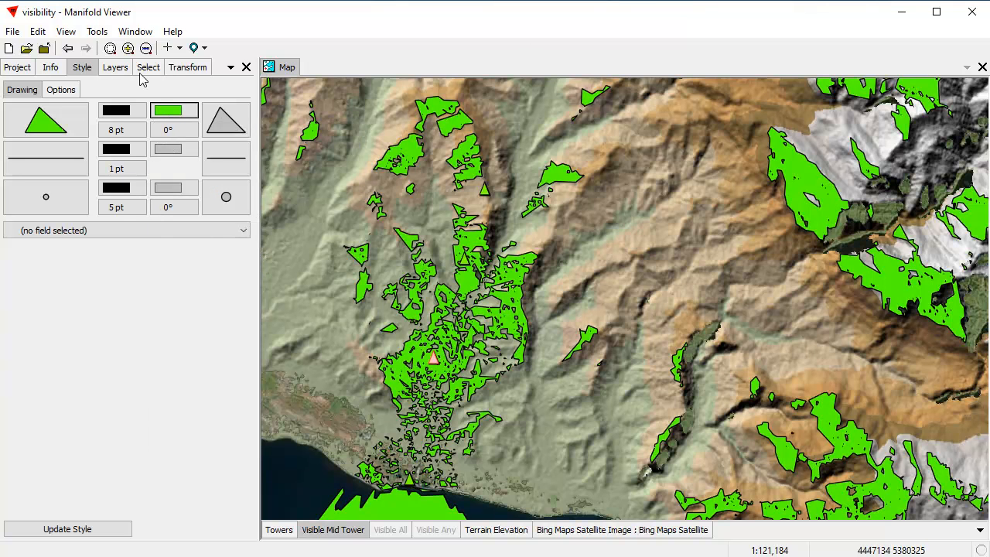
# Set the opacity of the Visible Mid Tower layer to 50%
pyautogui.click(115, 68)
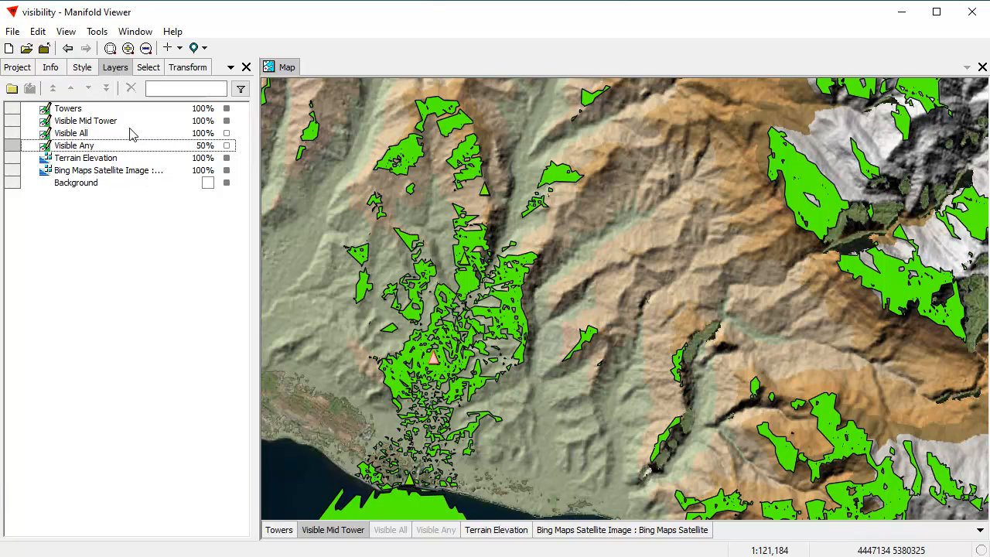
pyautogui.doubleClick(203, 121)
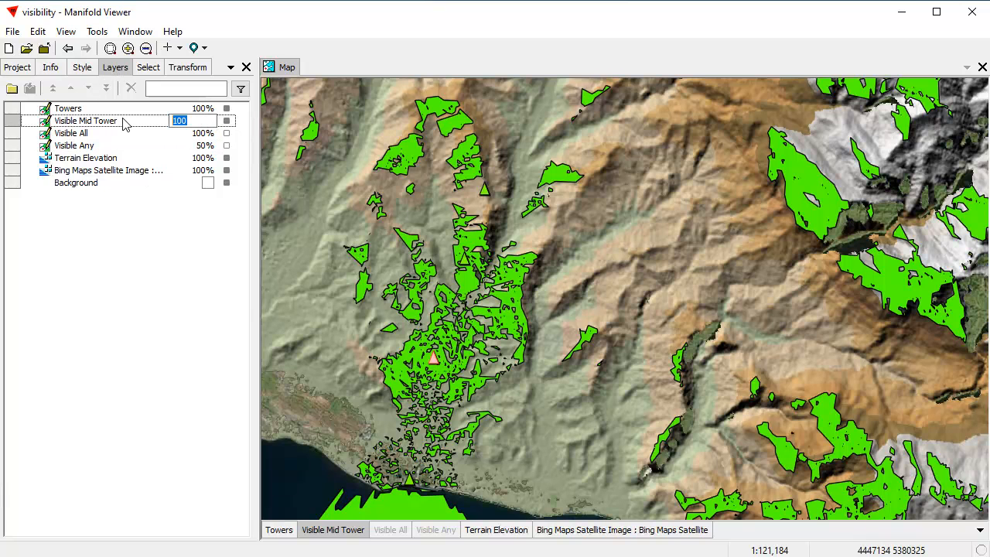
pyautogui.write('50')
pyautogui.press('Return')
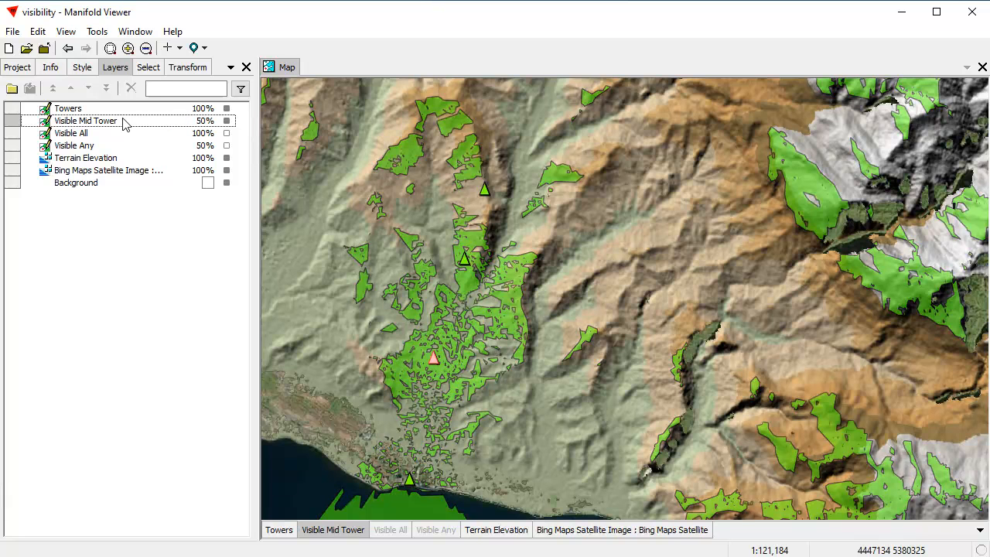
# Bring back the Viewshed transform settings and display the Visible Any layer in place of Visible Mid Tower to examine its coverage
pyautogui.moveTo(589, 380); pyautogui.dragTo(604, 324)
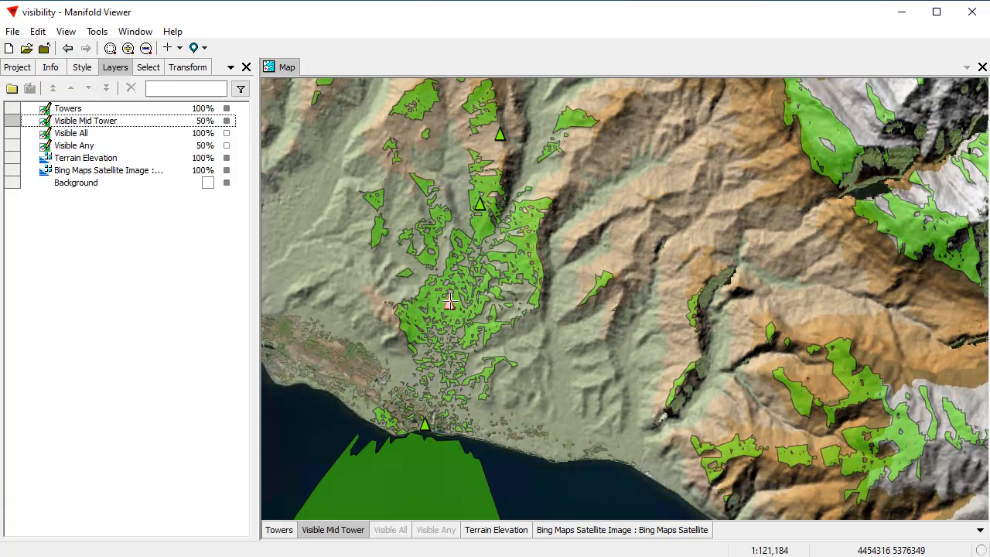
pyautogui.click(191, 71)
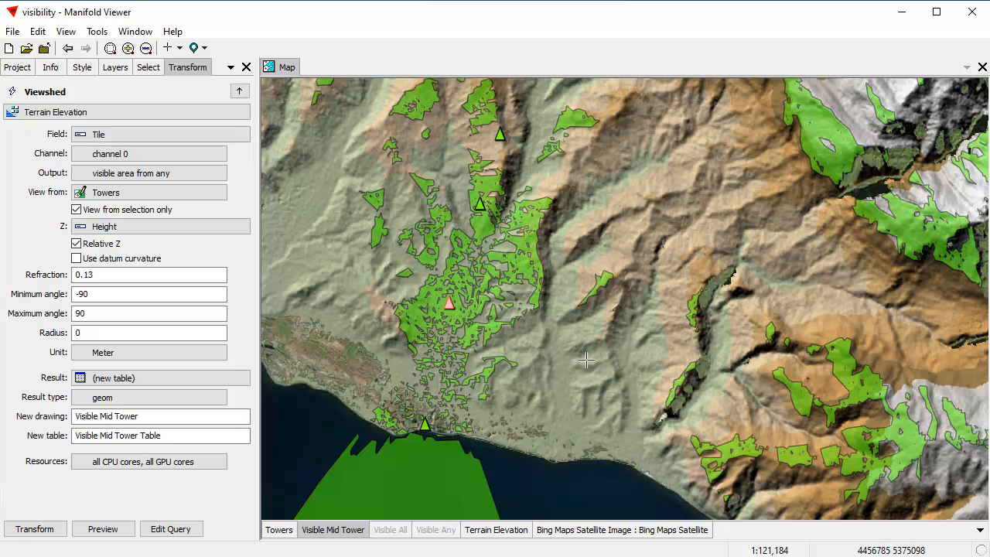
pyautogui.scroll(-1, 678, 281)
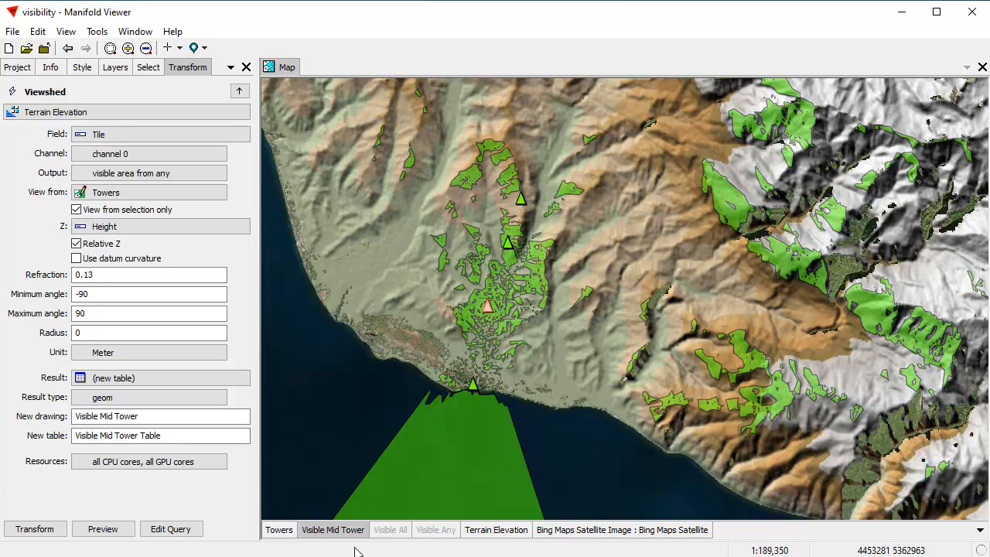
pyautogui.click(338, 530)
pyautogui.click(434, 530)
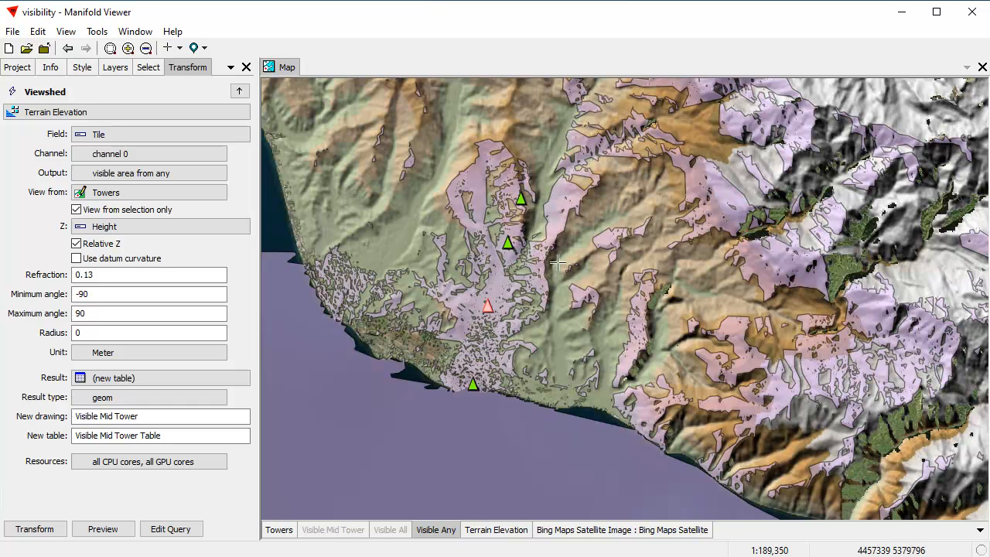
pyautogui.moveTo(565, 273); pyautogui.dragTo(565, 293)
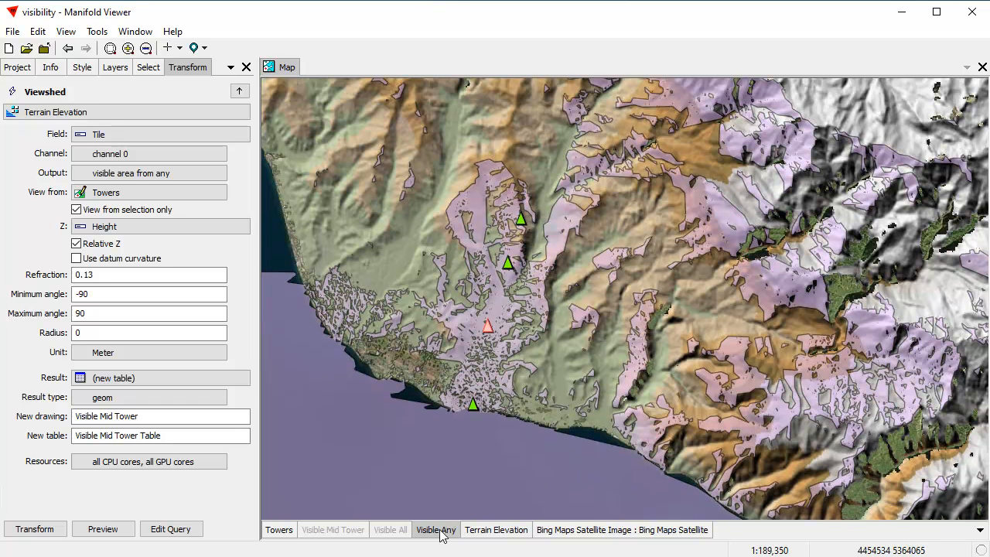
# Display the Visible All layer in place of Visible Any and examine the areas near the coast up close
pyautogui.keyDown('shift'); pyautogui.click(436, 531); pyautogui.keyUp('shift')
pyautogui.keyDown('shift'); pyautogui.click(397, 531); pyautogui.keyUp('shift')
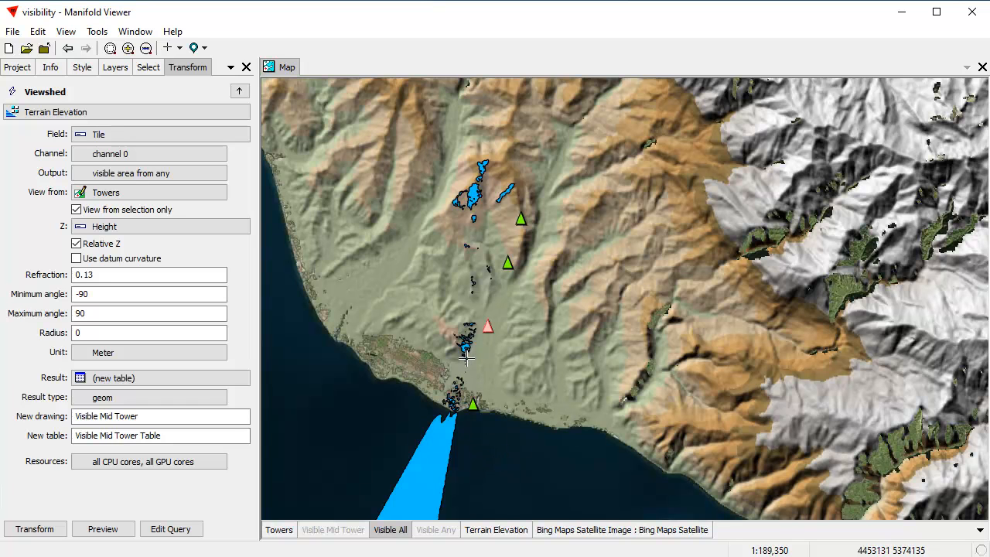
pyautogui.scroll(1, 465, 357)
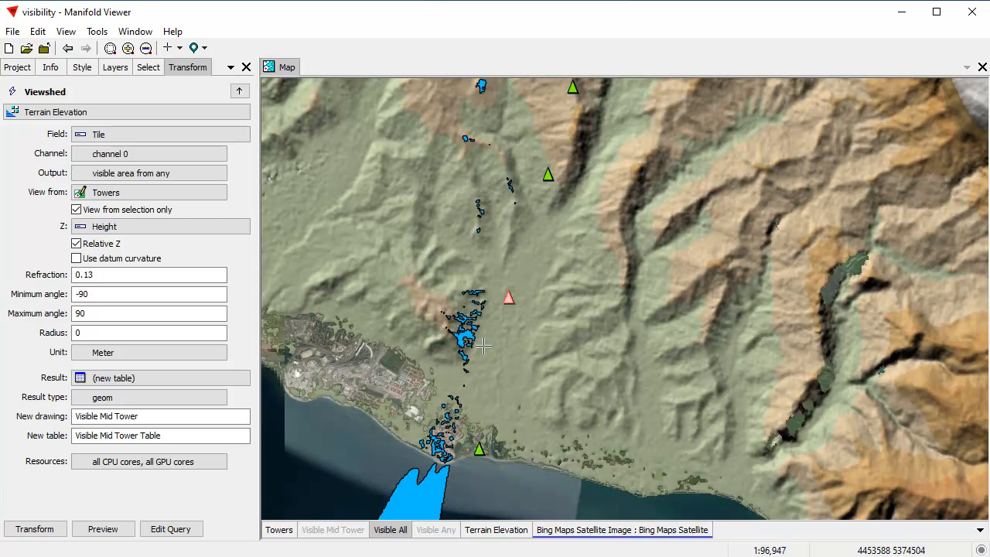
pyautogui.scroll(-1, 498, 341)
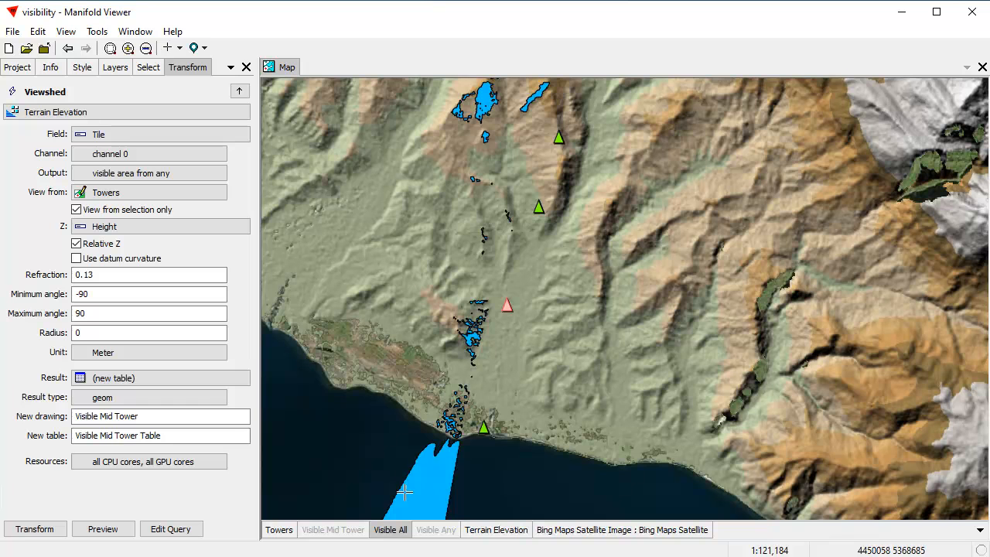
# Display the Visible Mid Tower layer in place of Visible All and examine its coverage around the selected tower and the mountains inland
pyautogui.click(389, 530)
pyautogui.click(333, 529)
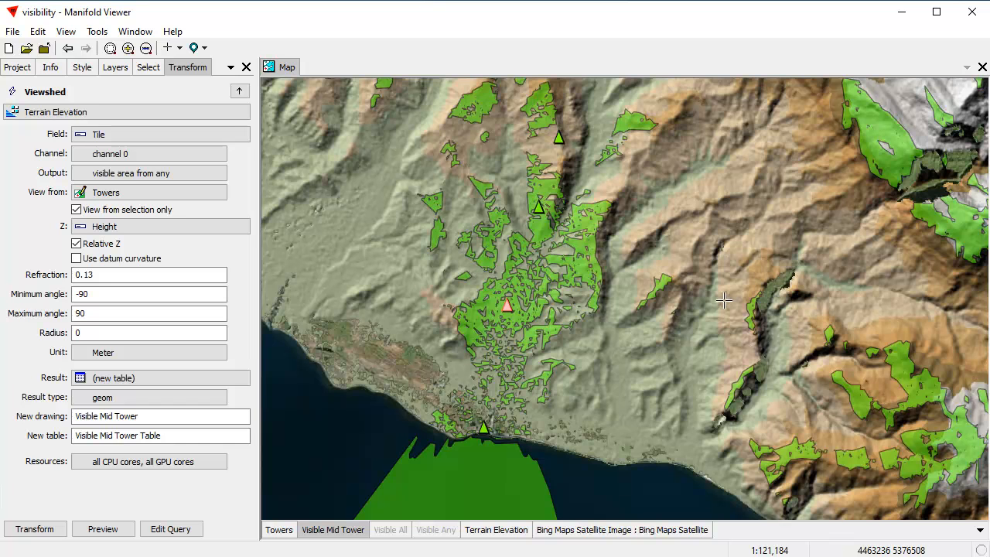
pyautogui.scroll(-1, 725, 303)
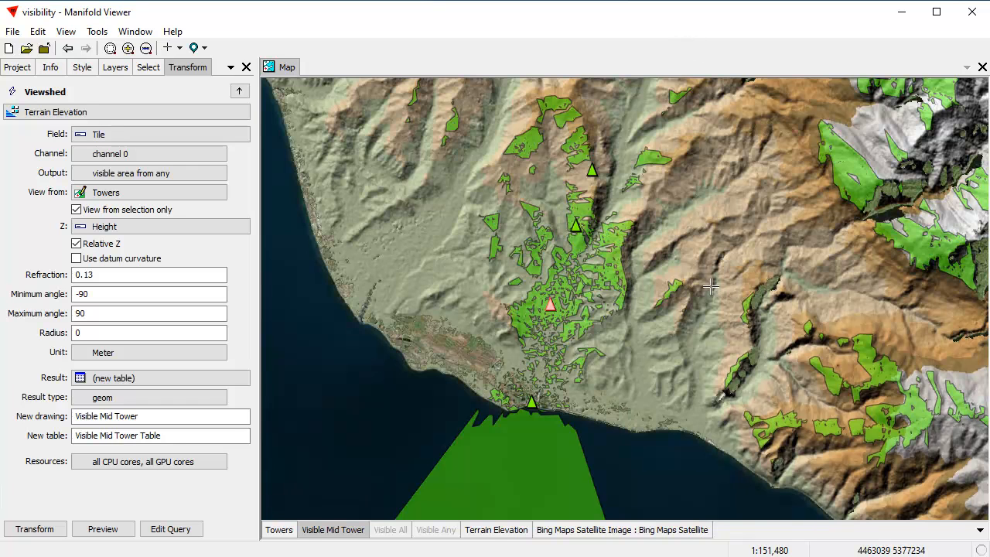
pyautogui.moveTo(814, 296); pyautogui.dragTo(753, 299)
pyautogui.scroll(2, 664, 317)
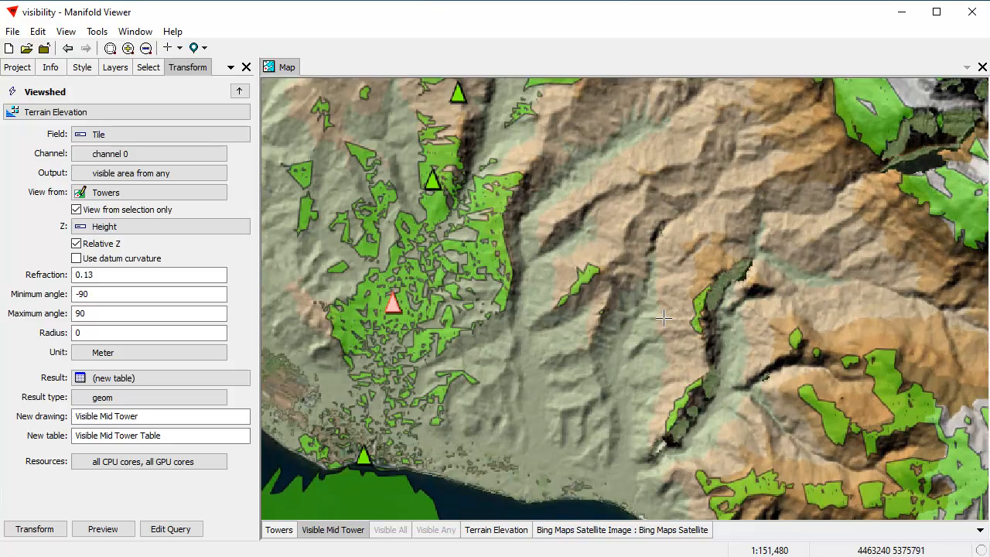
pyautogui.scroll(-2, 754, 289)
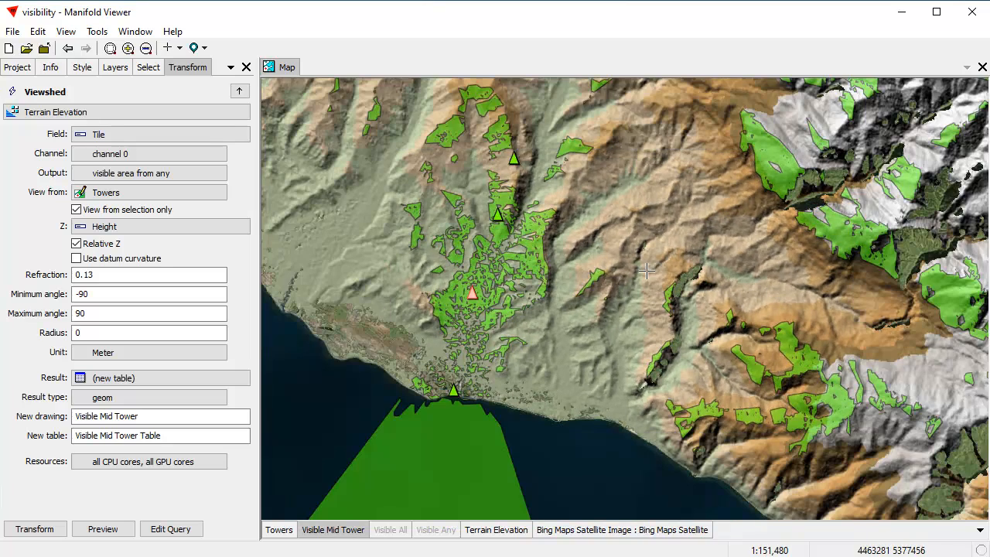